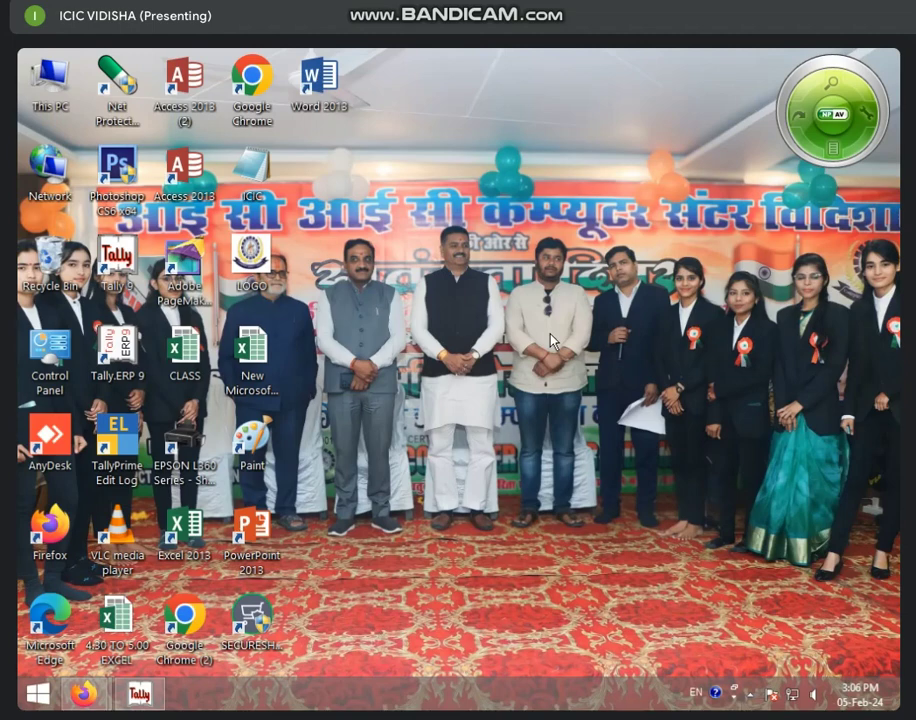
Launch Excel 2013 from the desktop icon and start a blank workbook, Book1.
double_click(184, 525)
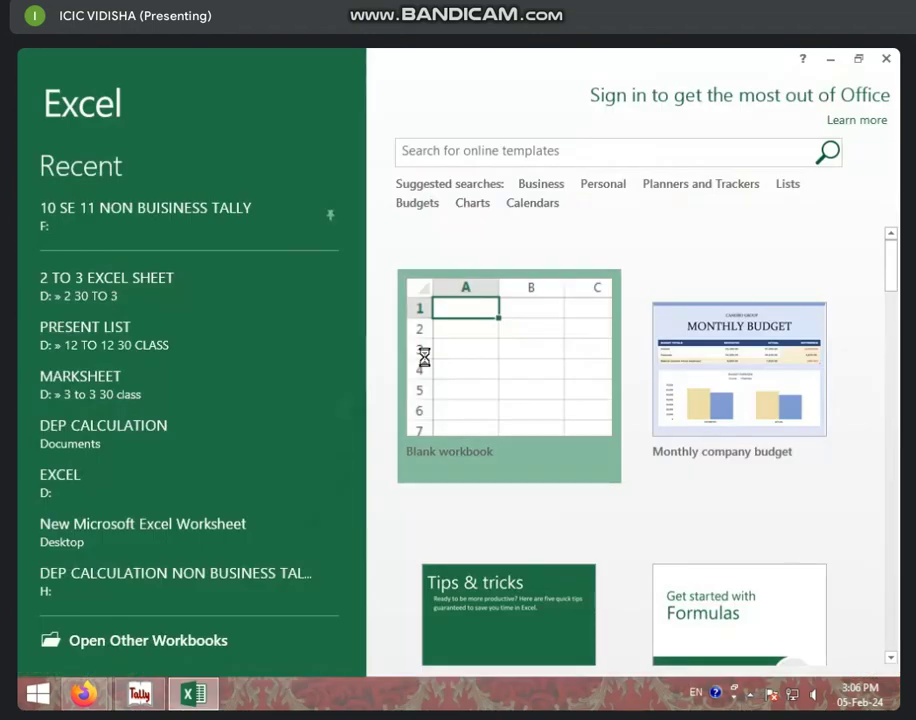
left_click(423, 355)
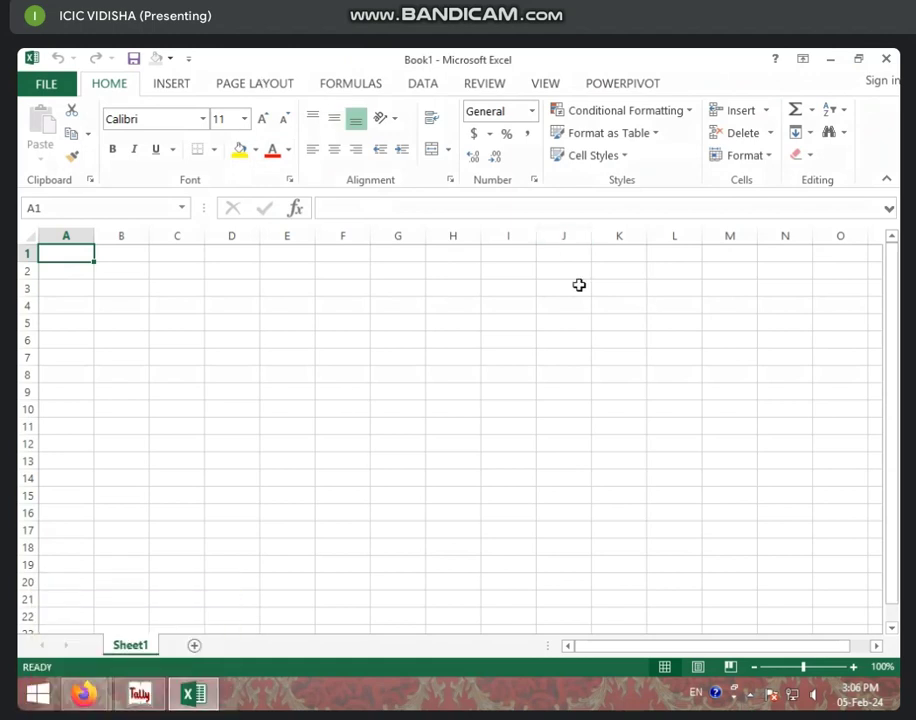
left_click(482, 86)
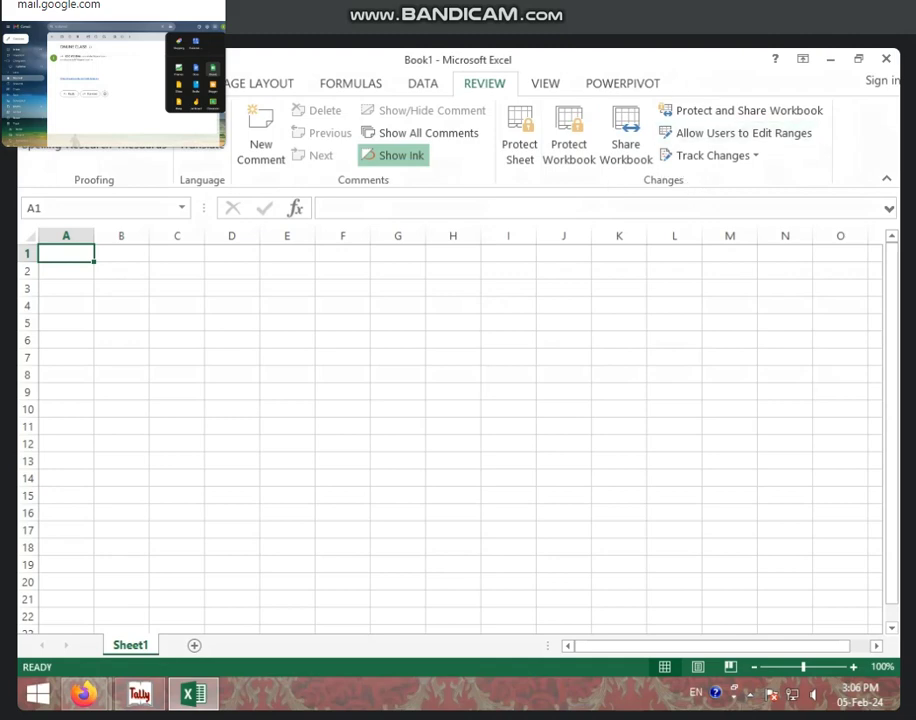
left_click(108, 83)
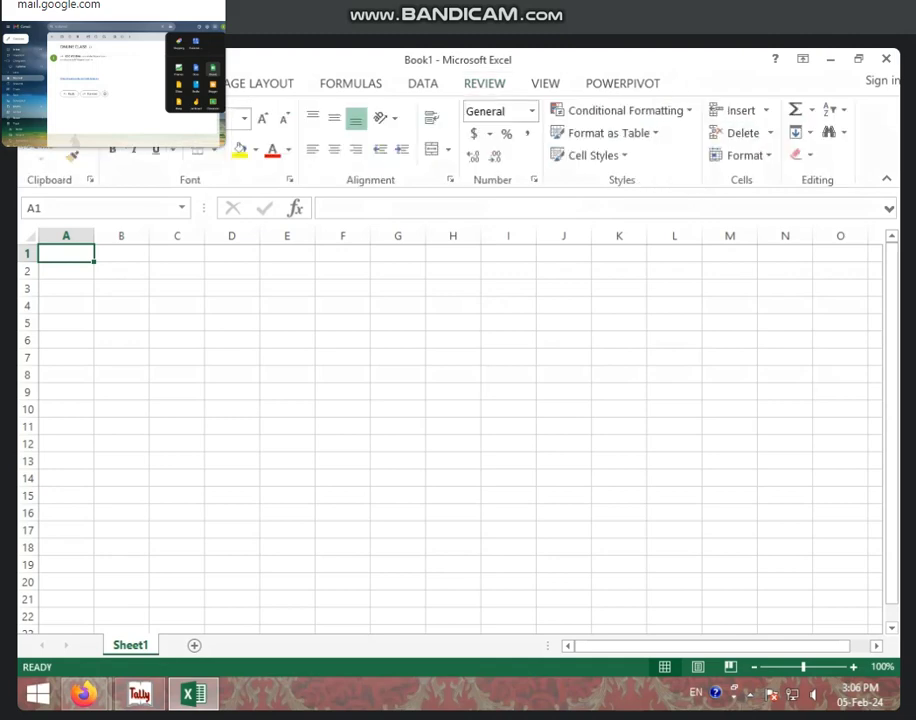
left_click(770, 159)
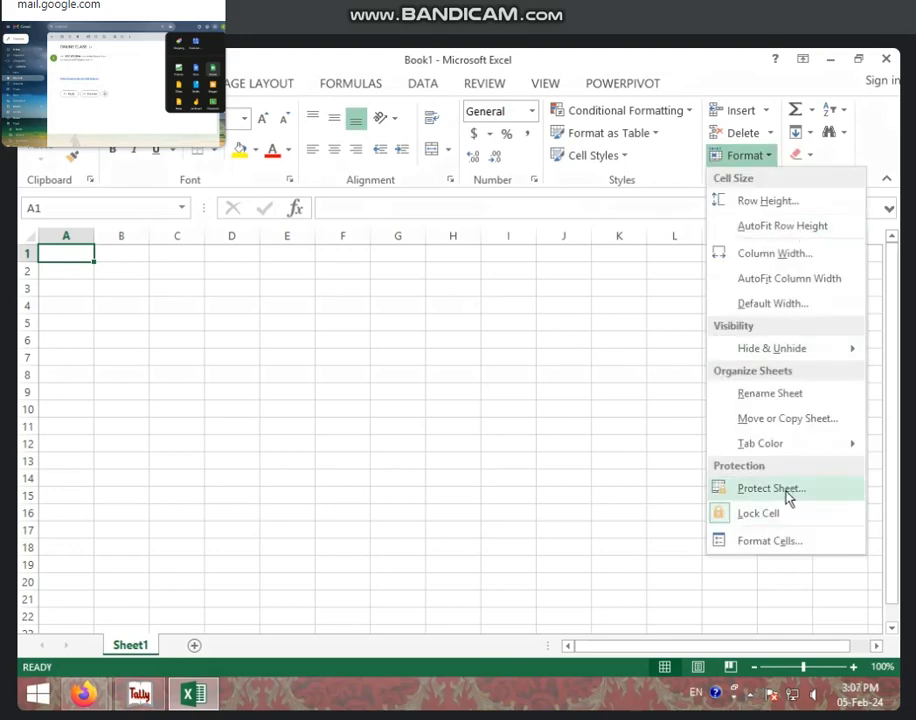
left_click(546, 84)
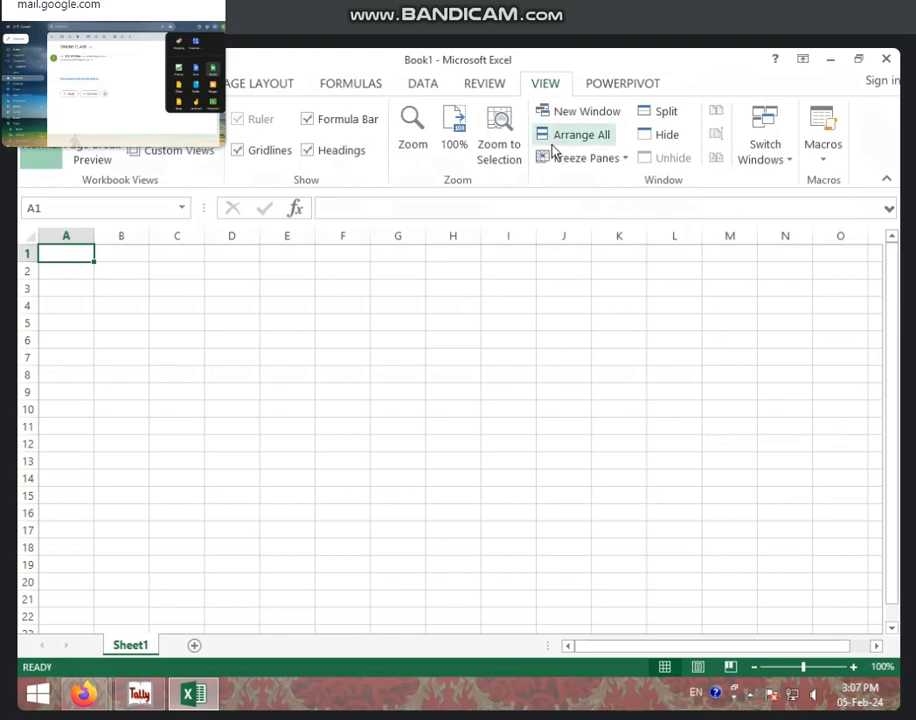
left_click(470, 86)
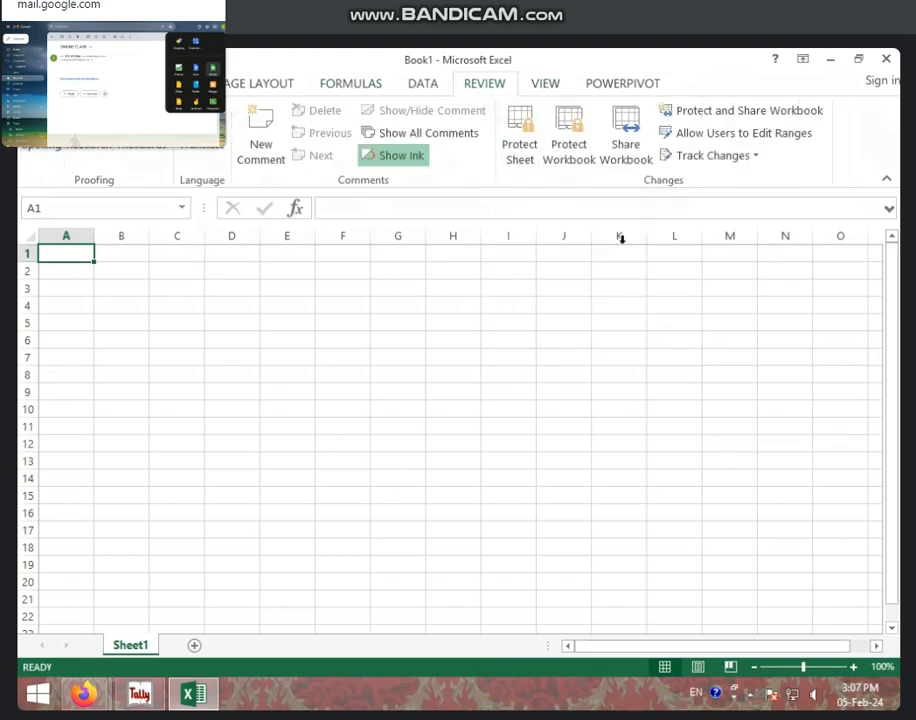
left_click(520, 145)
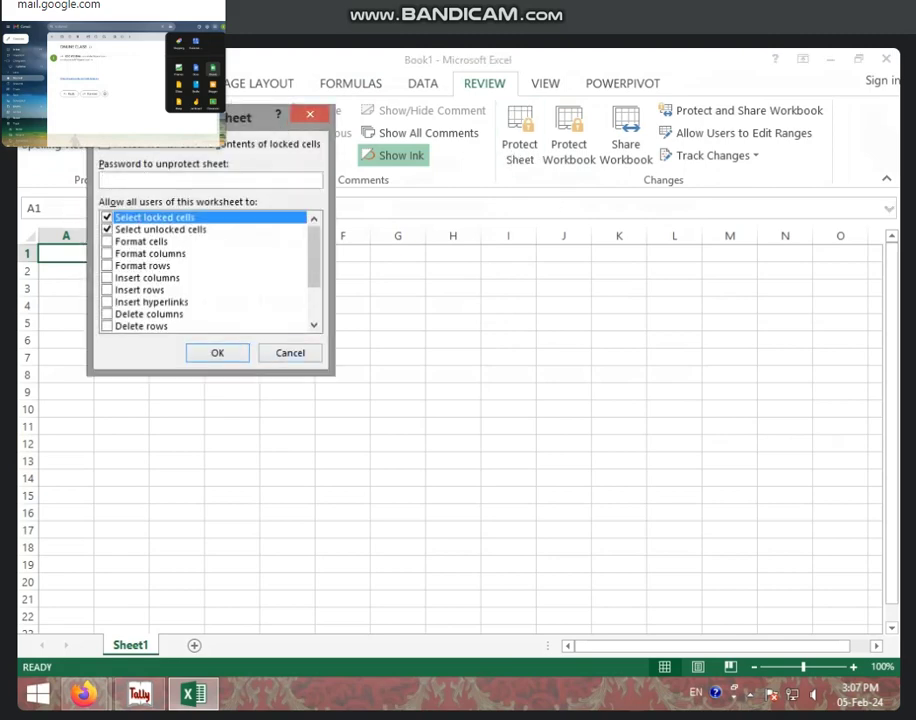
left_click_drag(206, 121, 333, 340)
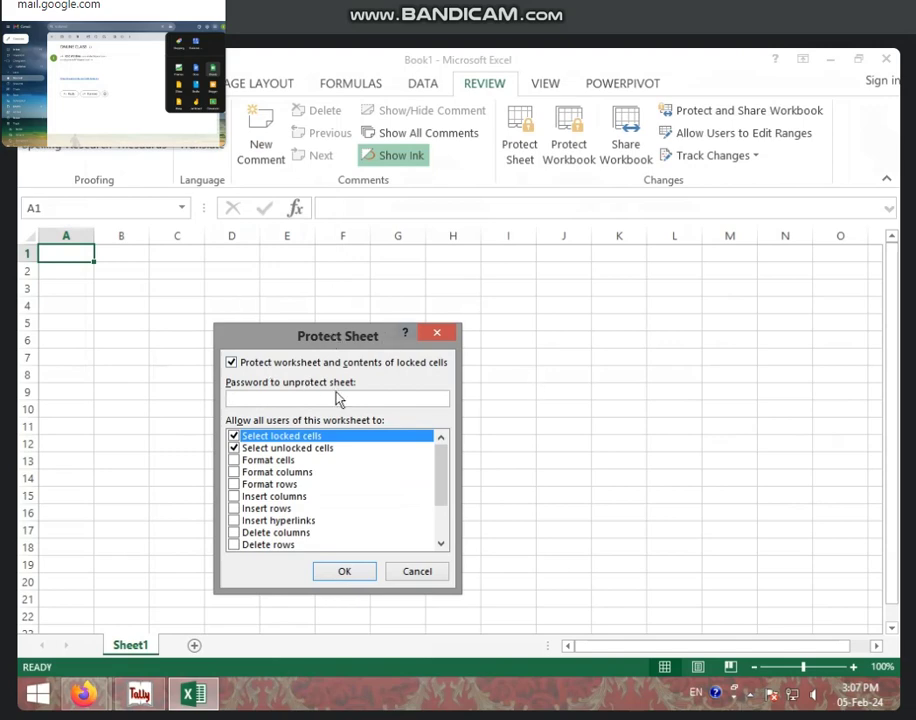
left_click(417, 571)
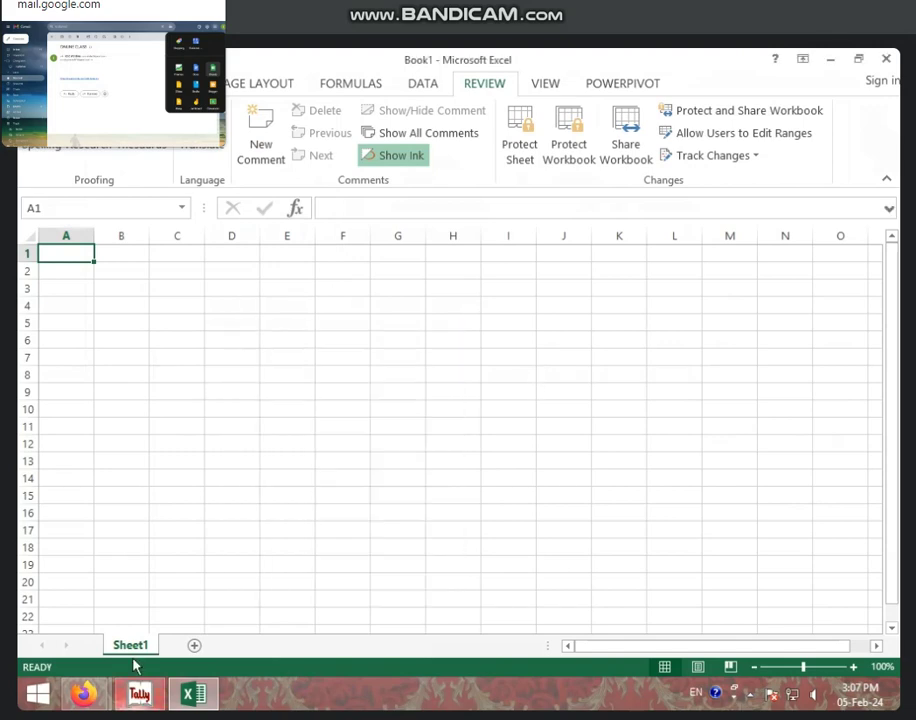
right_click(135, 648)
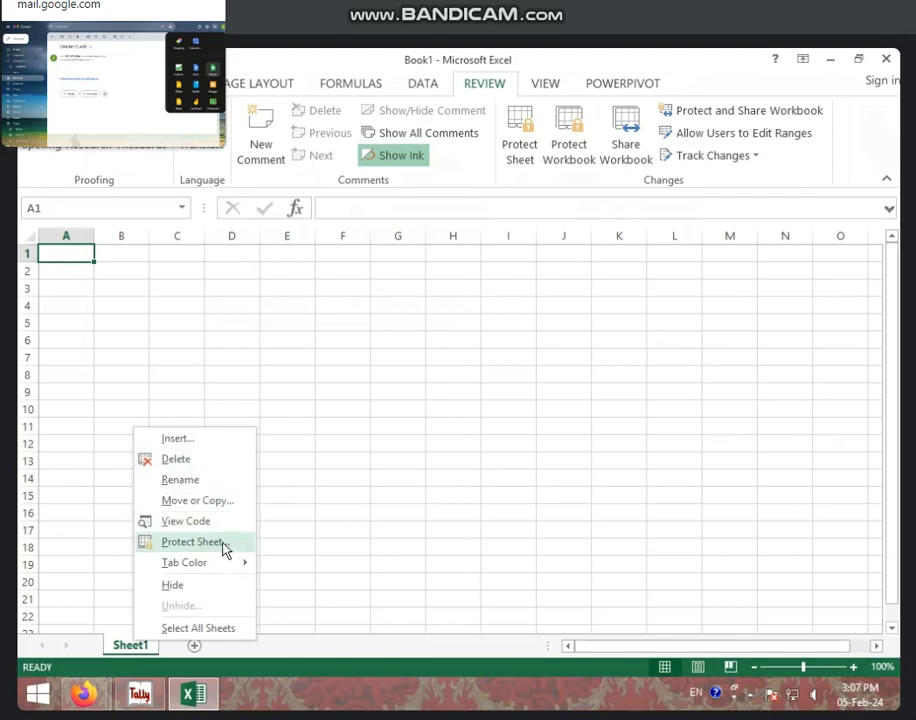
left_click(182, 541)
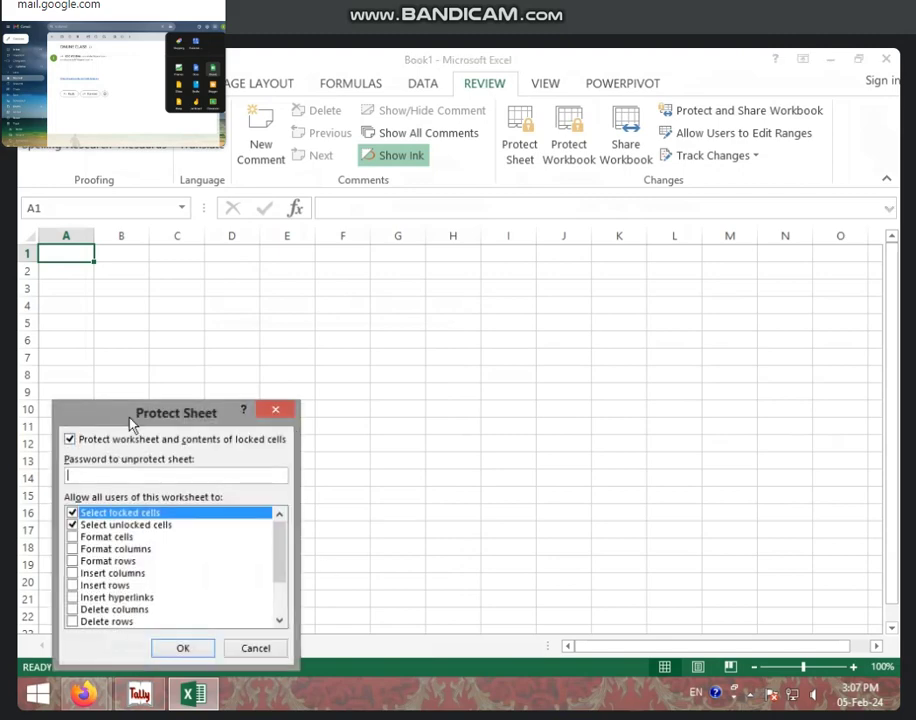
left_click_drag(138, 412, 165, 382)
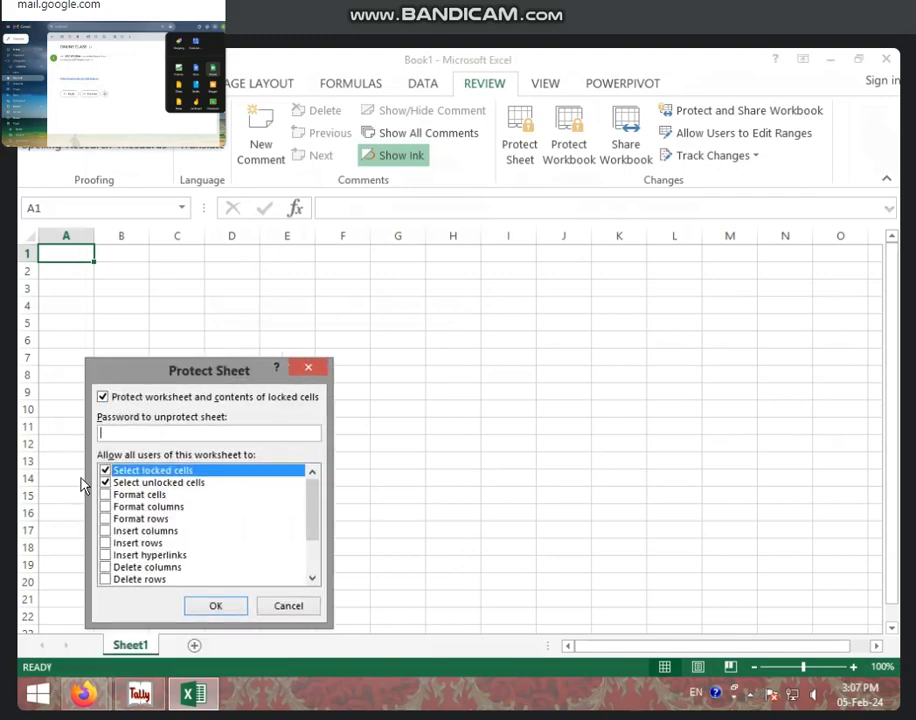
left_click(306, 368)
Open MARKSHEET from the recent workbooks list and go to its MARKSHEET sheet.
left_click(35, 83)
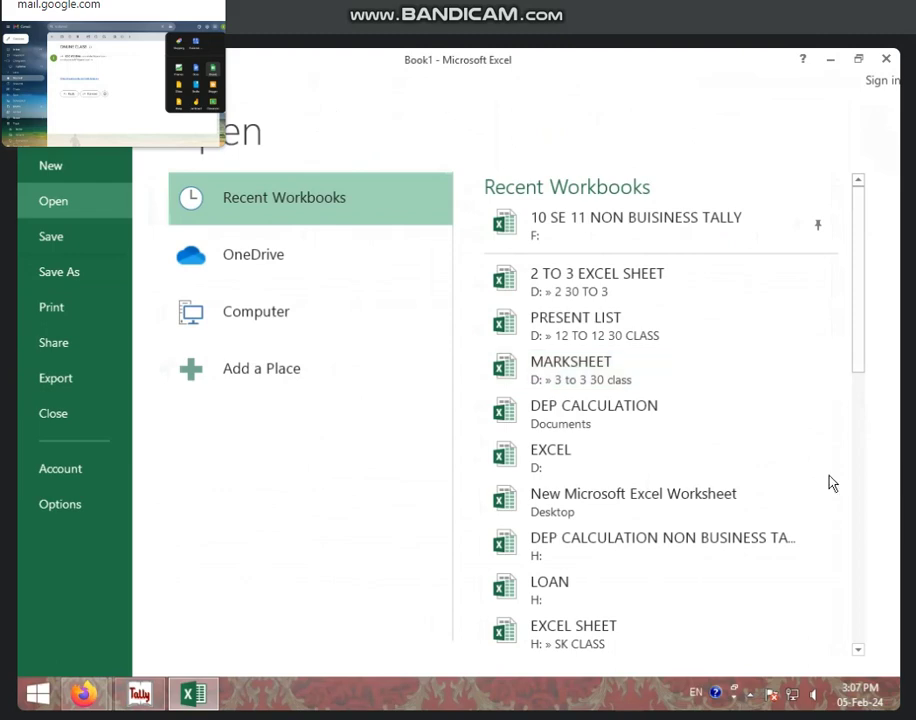
scroll(671, 472, "down", 1)
scroll(665, 474, "down", 1)
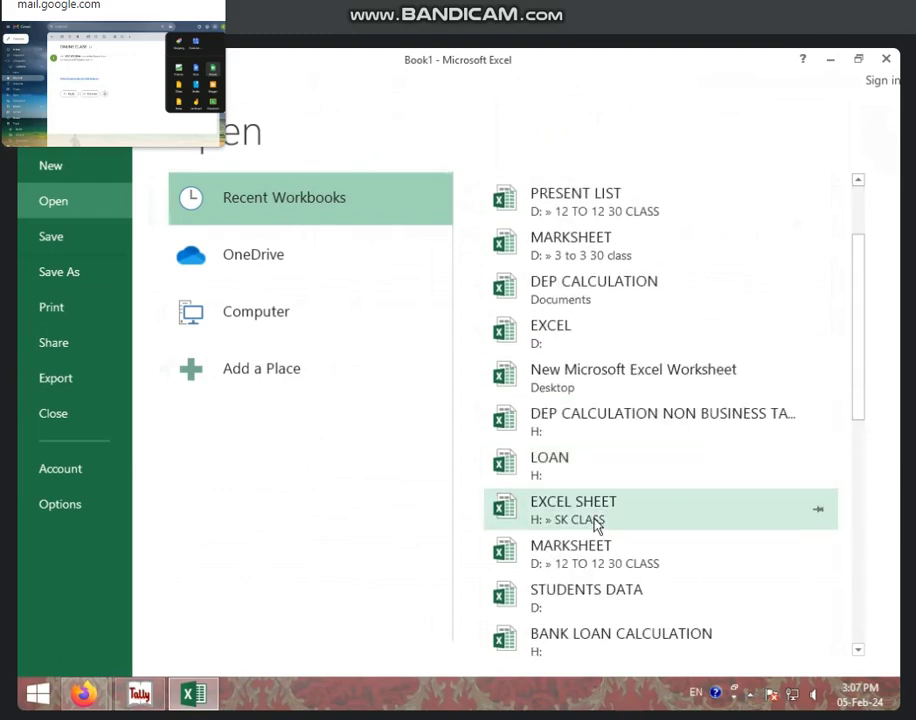
left_click(540, 550)
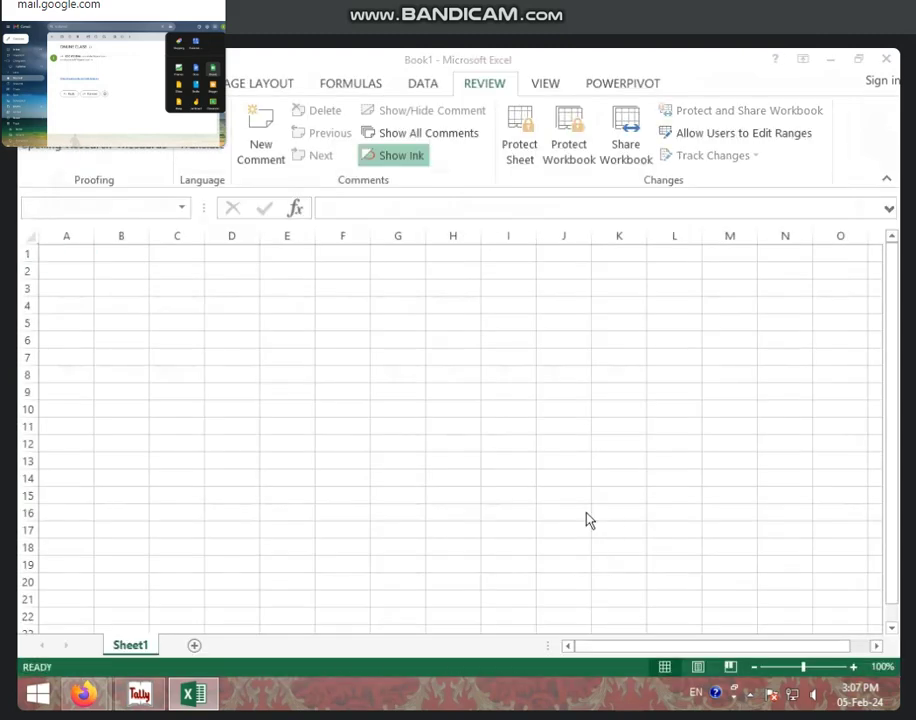
left_click(282, 486)
Change the ENGLISH mark in E6 to 45 and the SANSKRIT mark in F8 to 52.
left_click(135, 646)
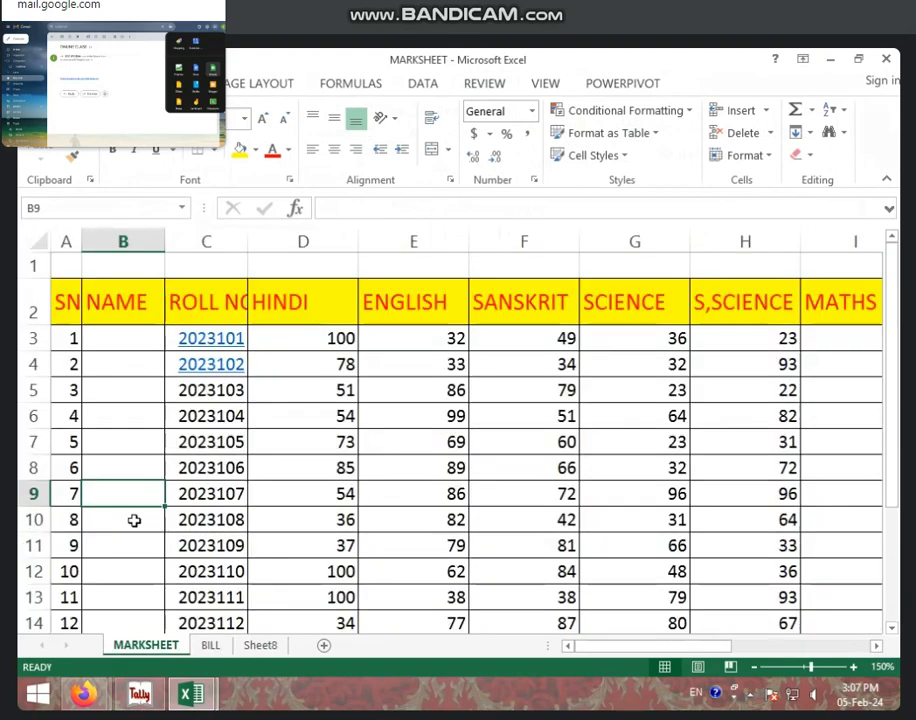
left_click(326, 390)
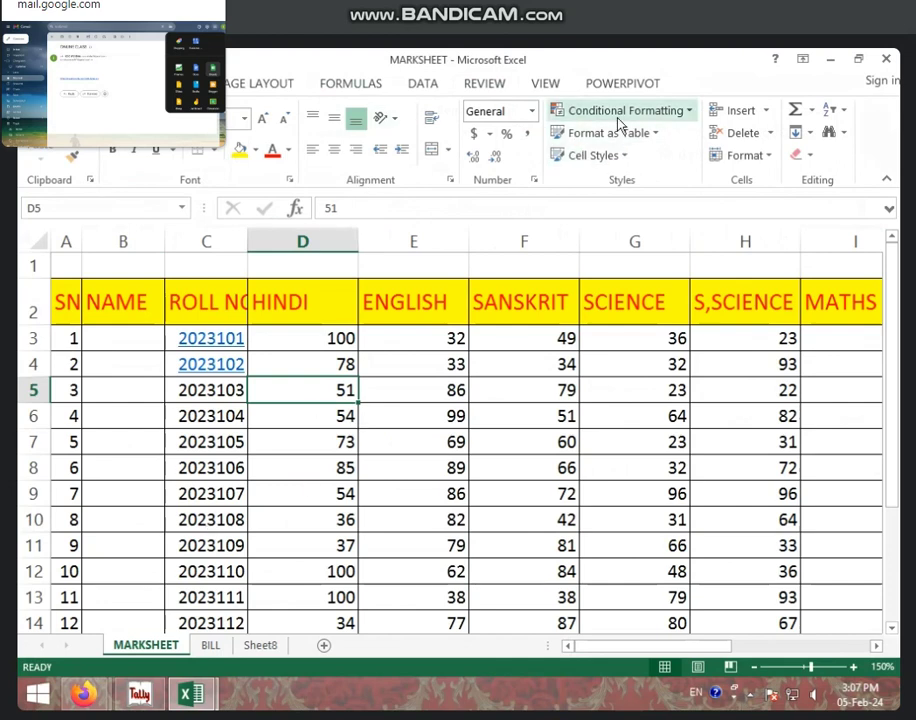
left_click(478, 88)
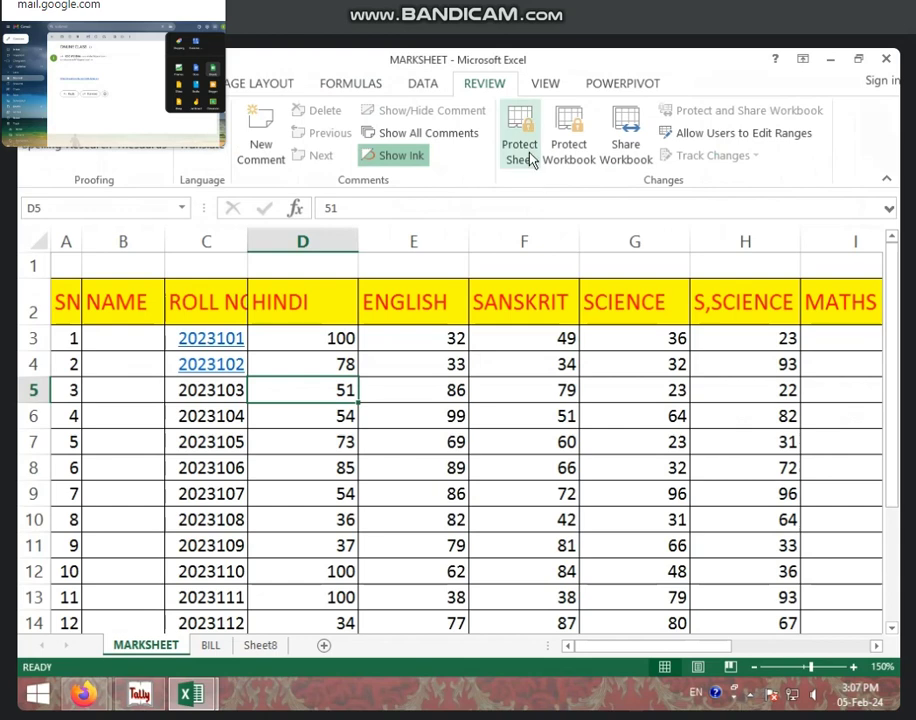
left_click(420, 414)
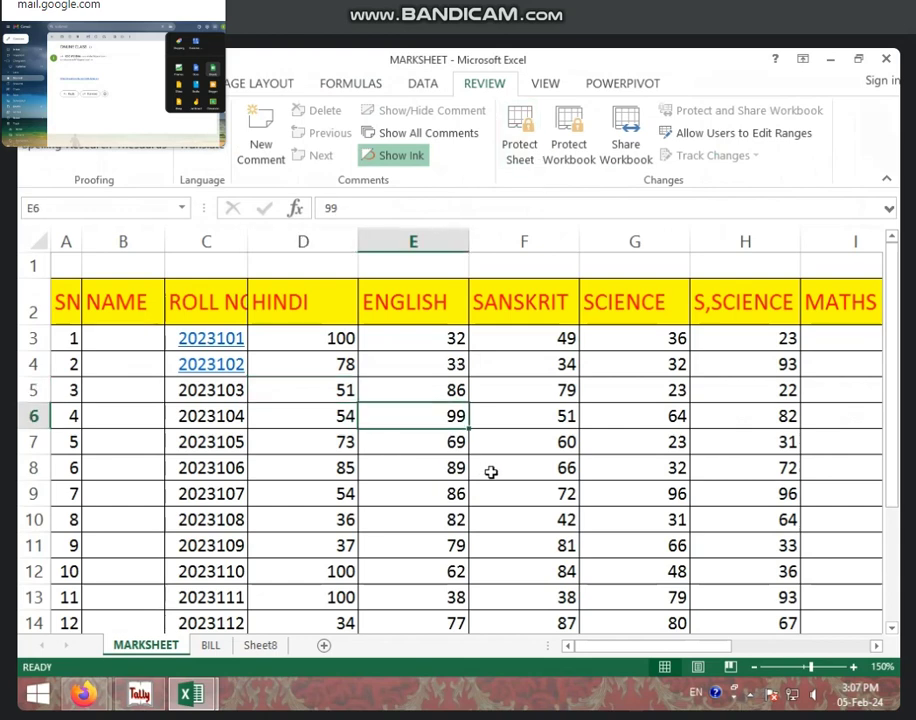
type("45")
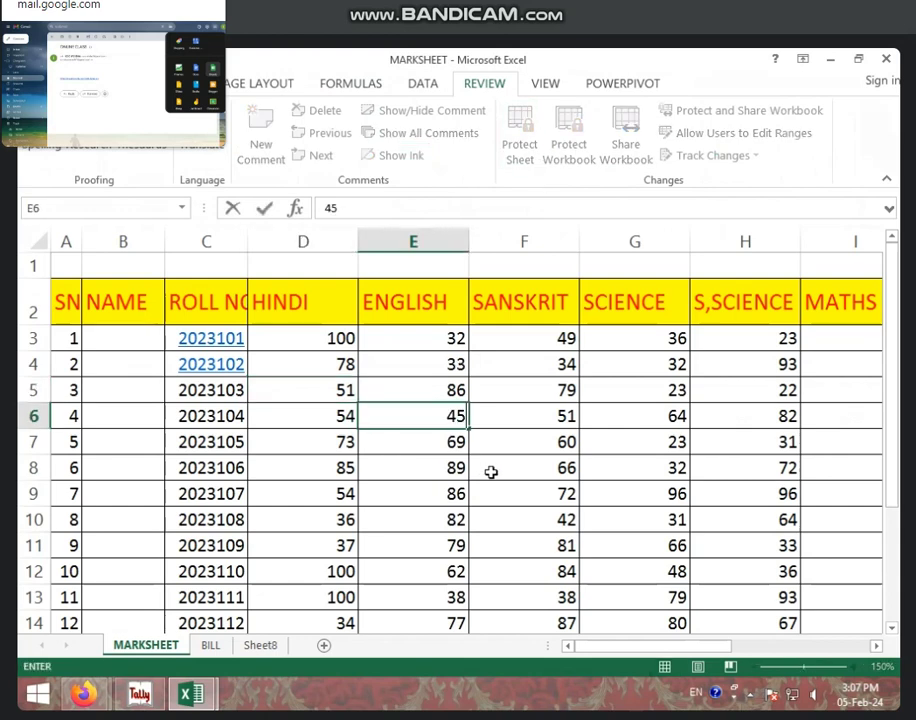
left_click(443, 468)
left_click(549, 465)
type("52")
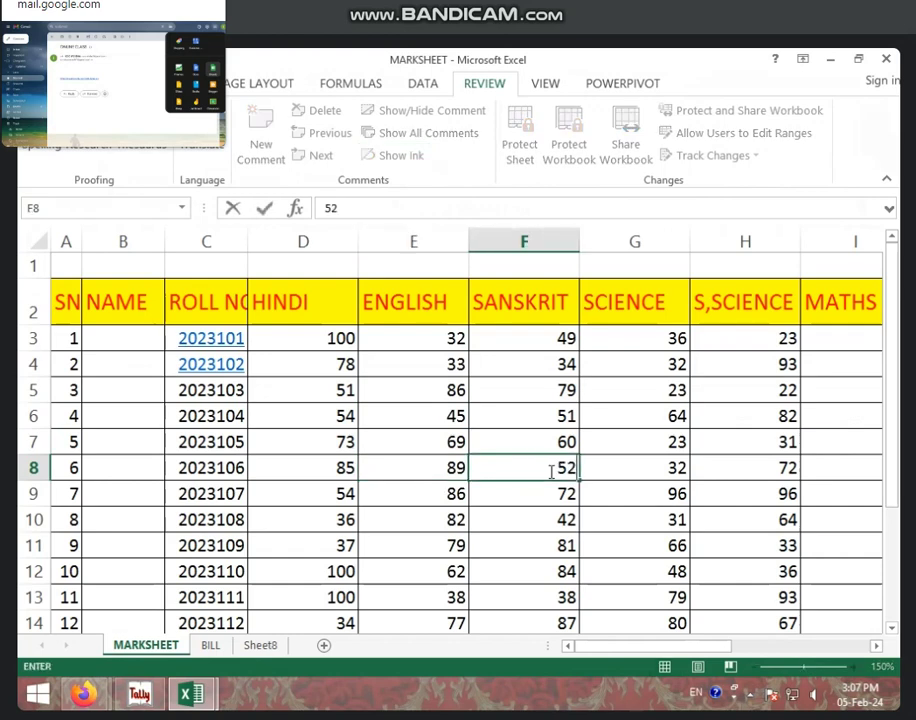
key("Return")
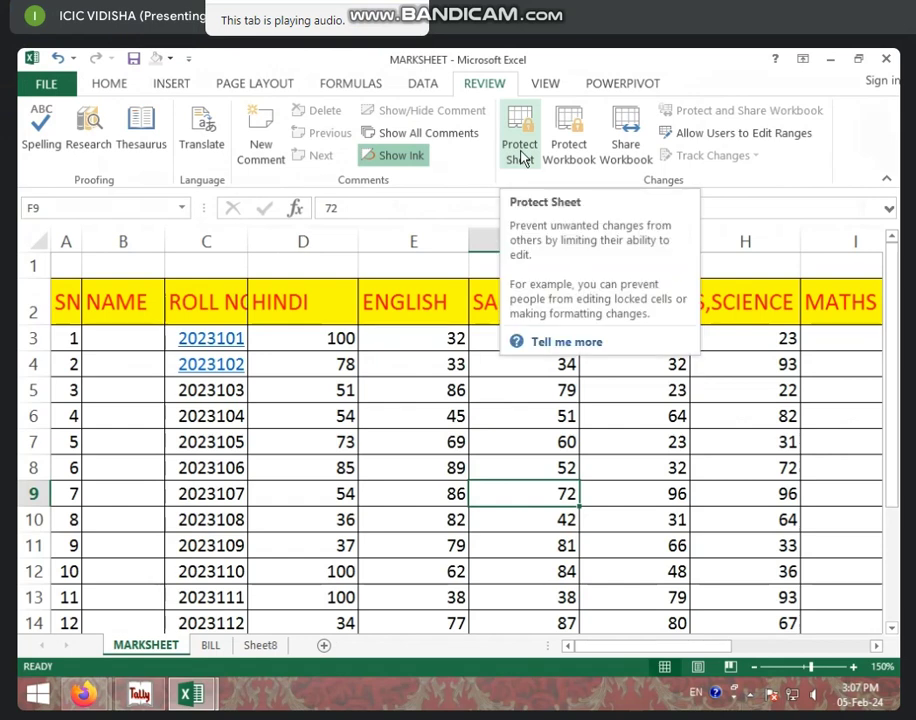
Protect the MARKSHEET sheet with a password, confirming it, so only cell selection is allowed.
left_click(520, 150)
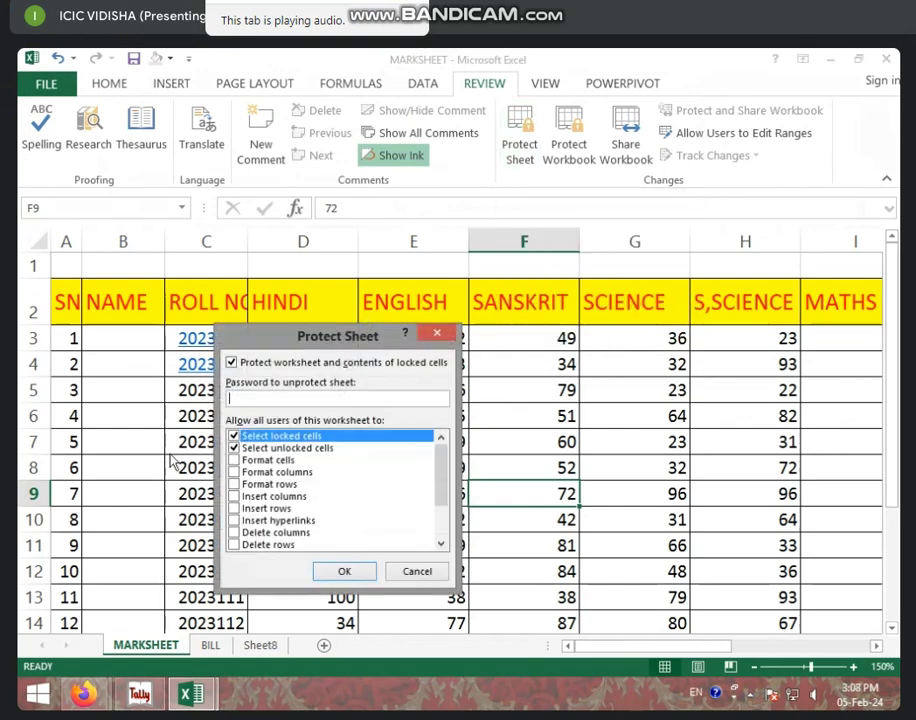
left_click_drag(280, 345, 289, 251)
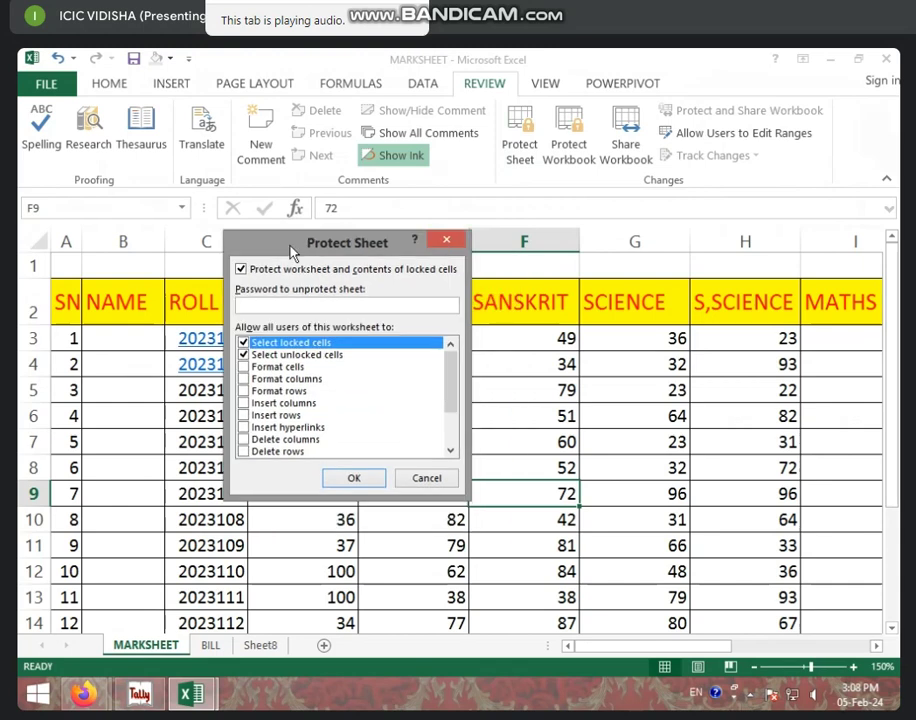
left_click(299, 303)
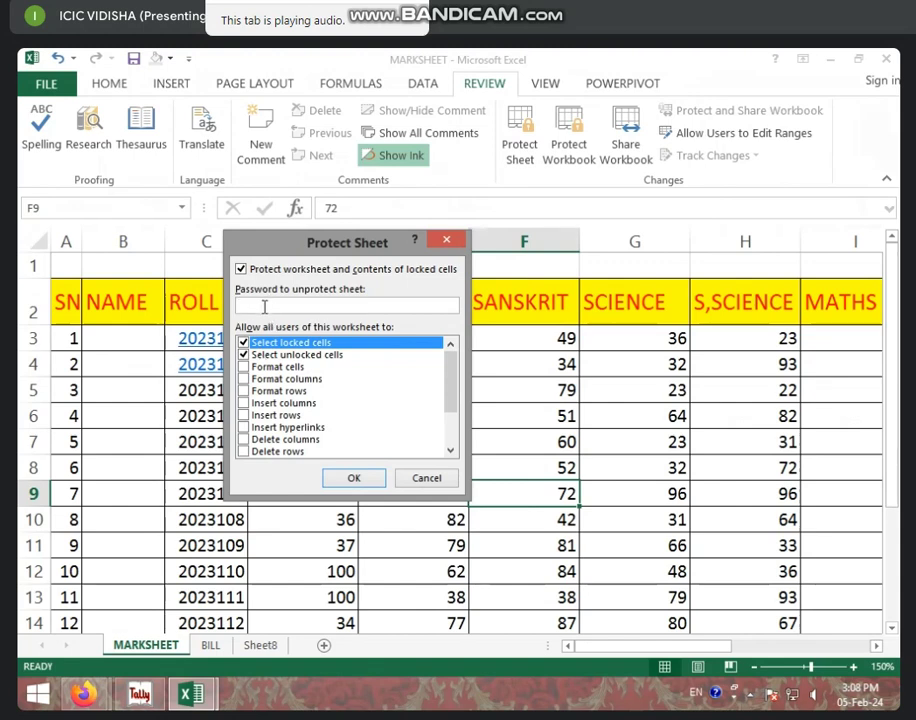
type("3")
left_click(352, 478)
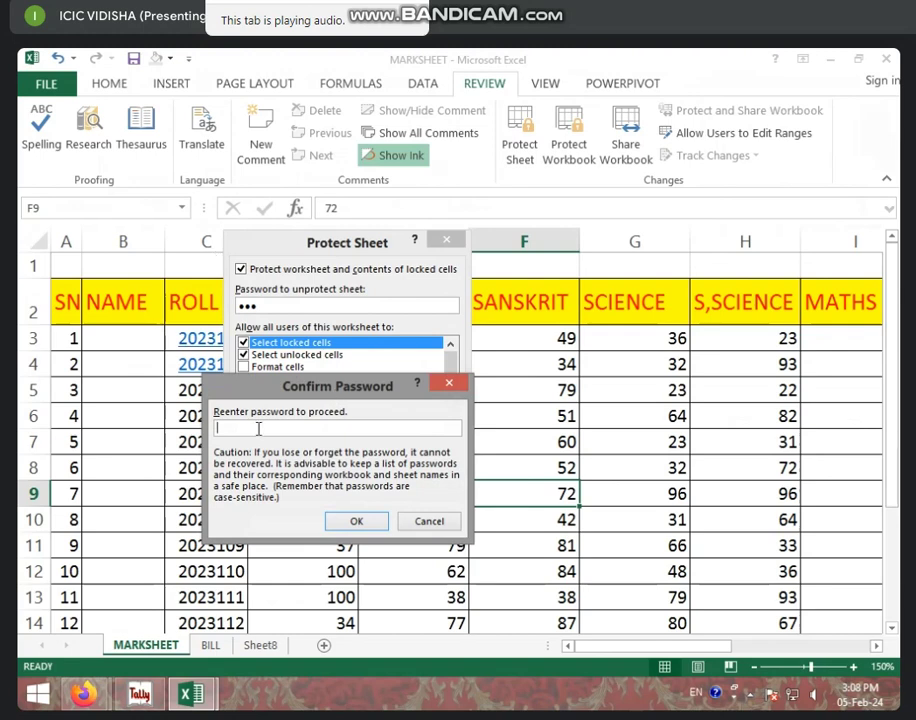
left_click(376, 524)
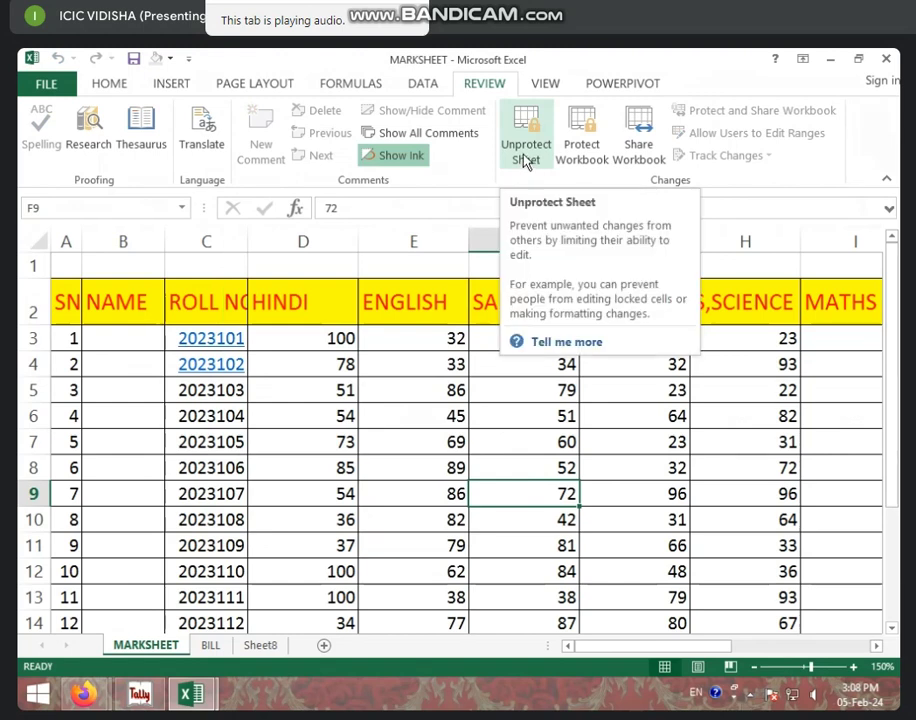
left_click(102, 88)
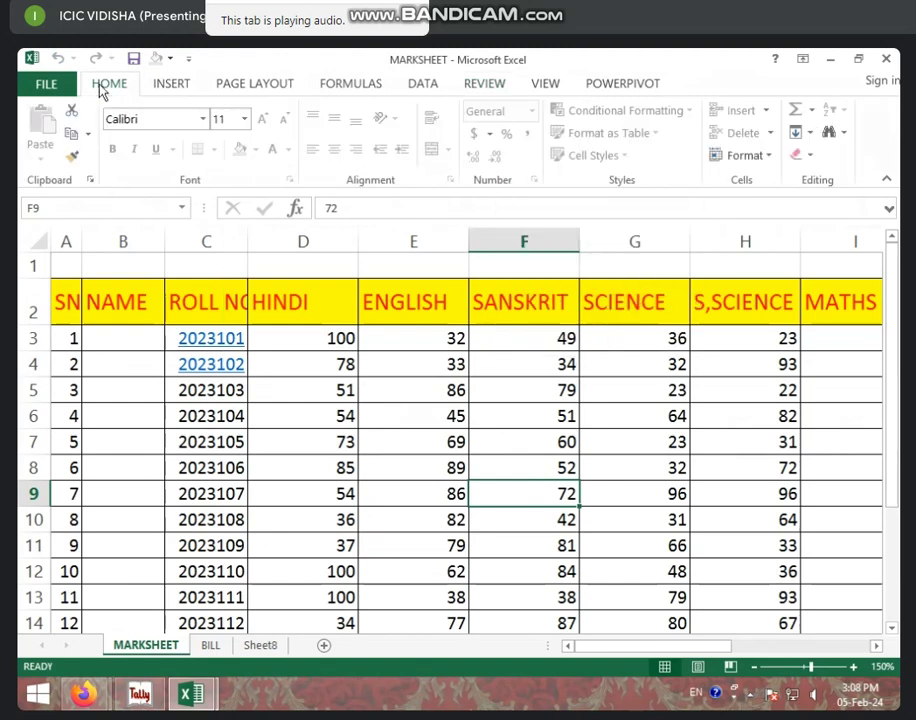
left_click(173, 88)
left_click(255, 88)
left_click(355, 88)
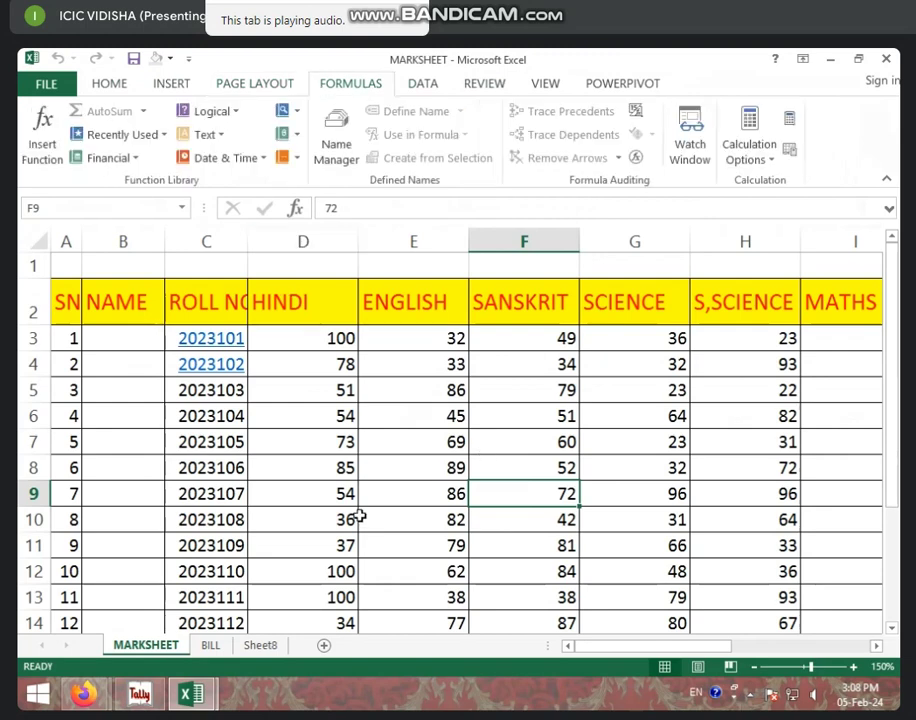
left_click(271, 581)
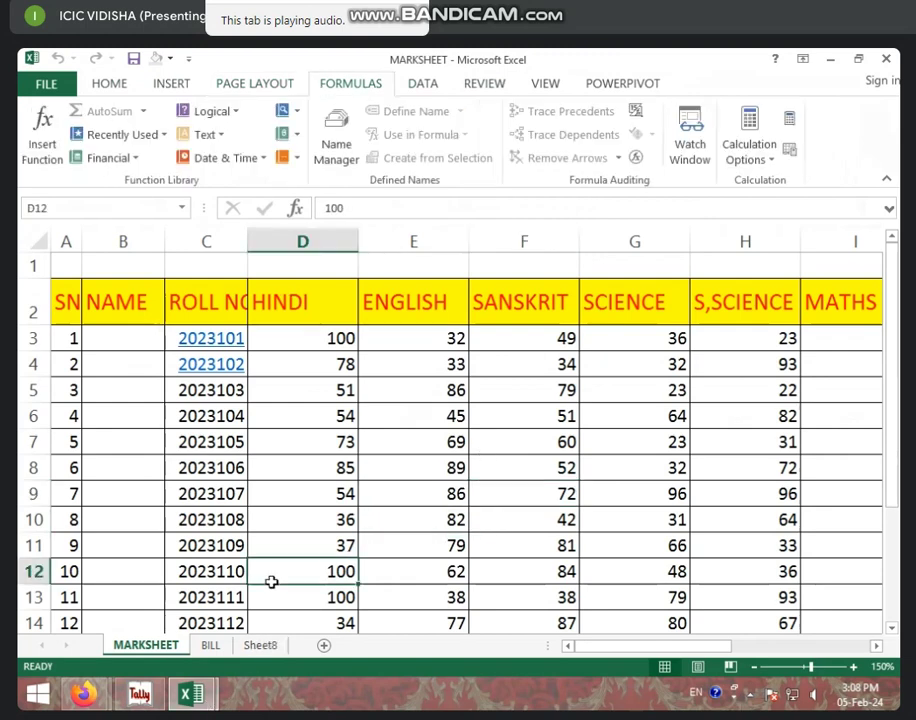
double_click(278, 577)
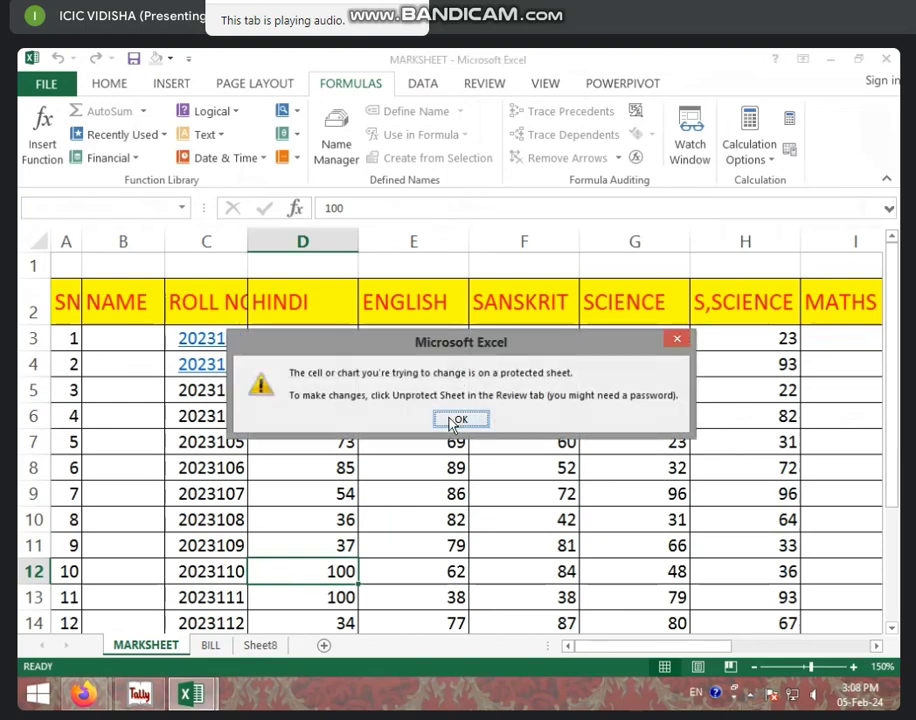
left_click(460, 418)
left_click(432, 467)
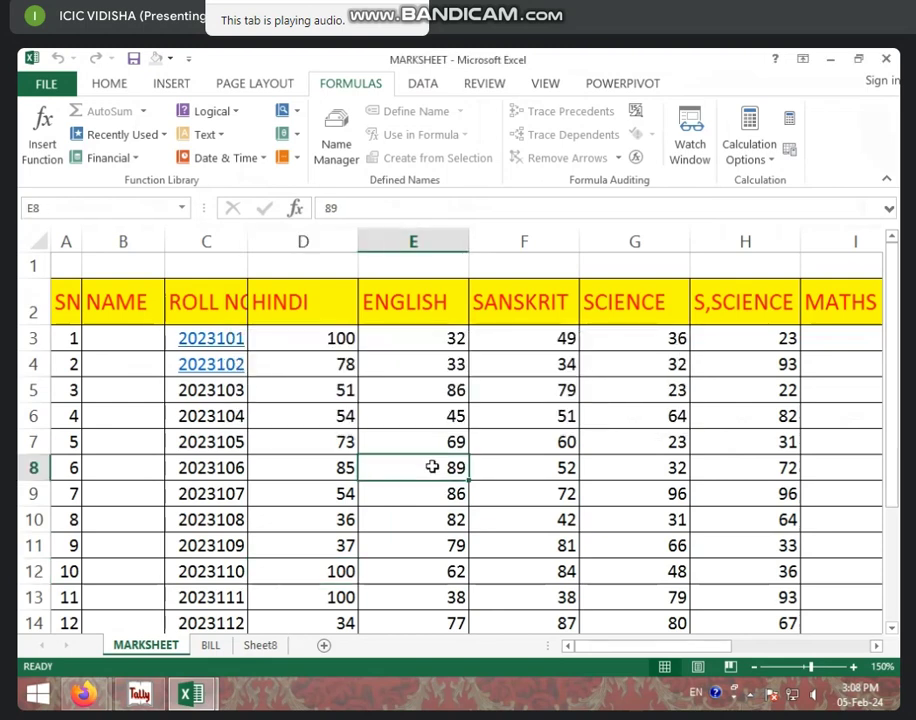
double_click(137, 441)
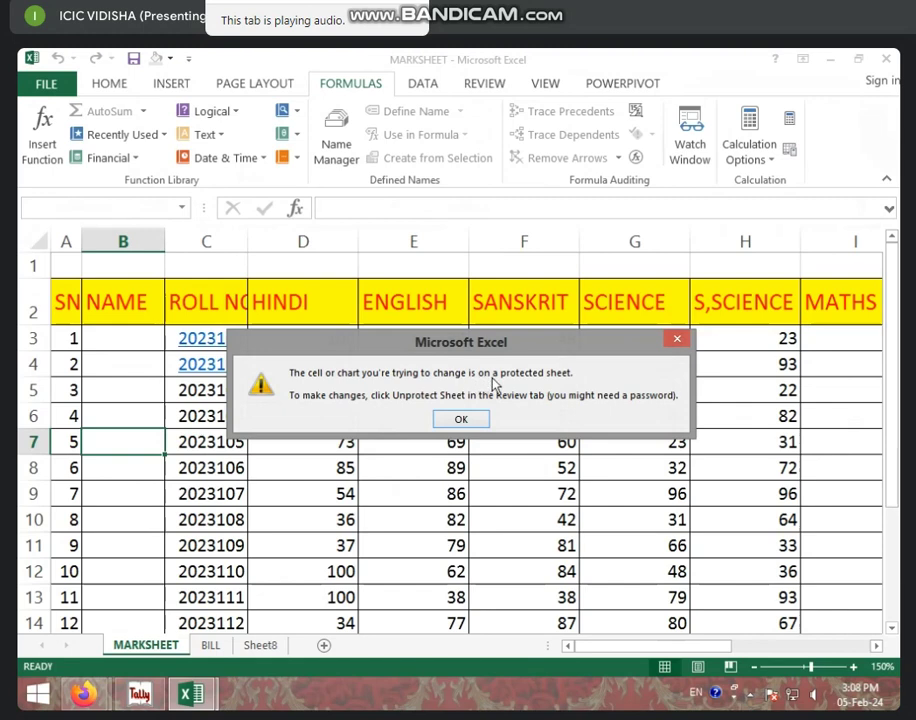
left_click(461, 419)
scroll(431, 480, "down", 5)
scroll(323, 523, "down", 4)
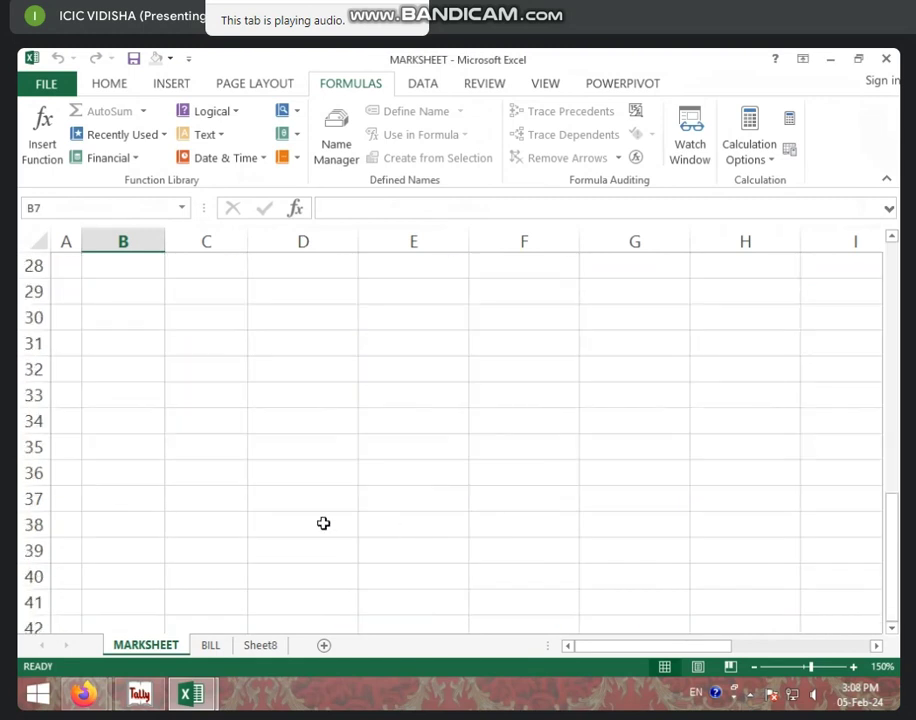
left_click(320, 519)
double_click(320, 521)
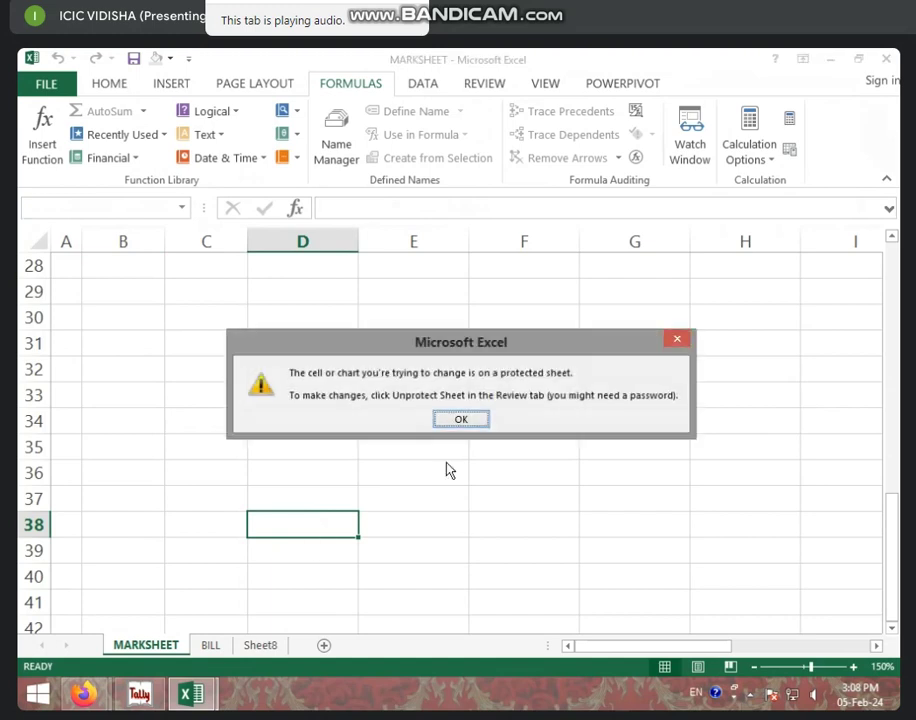
left_click(440, 418)
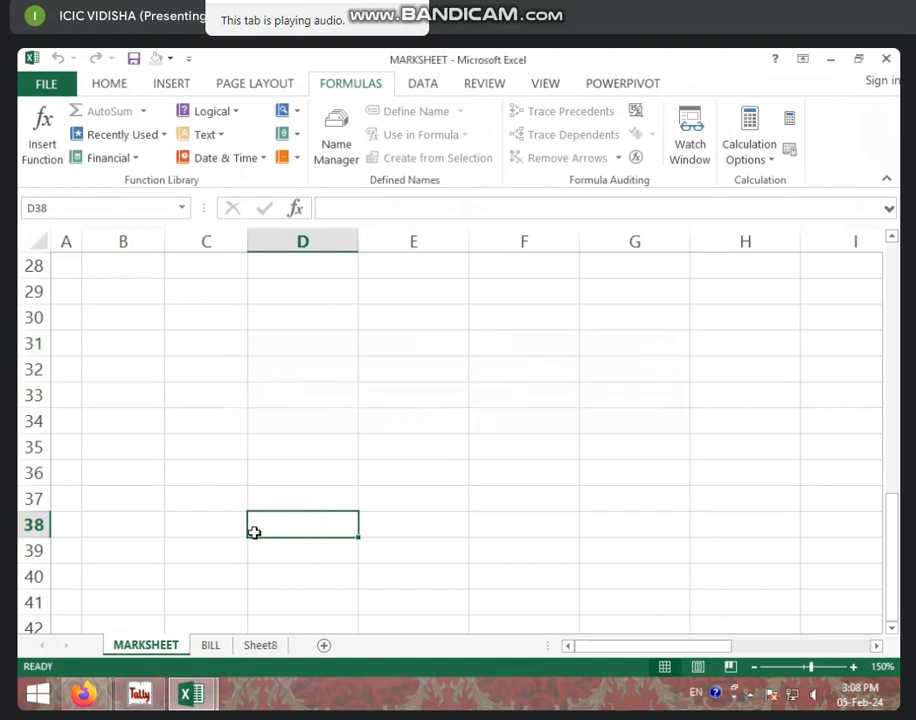
scroll(255, 532, "up", 3)
scroll(258, 532, "up", 4)
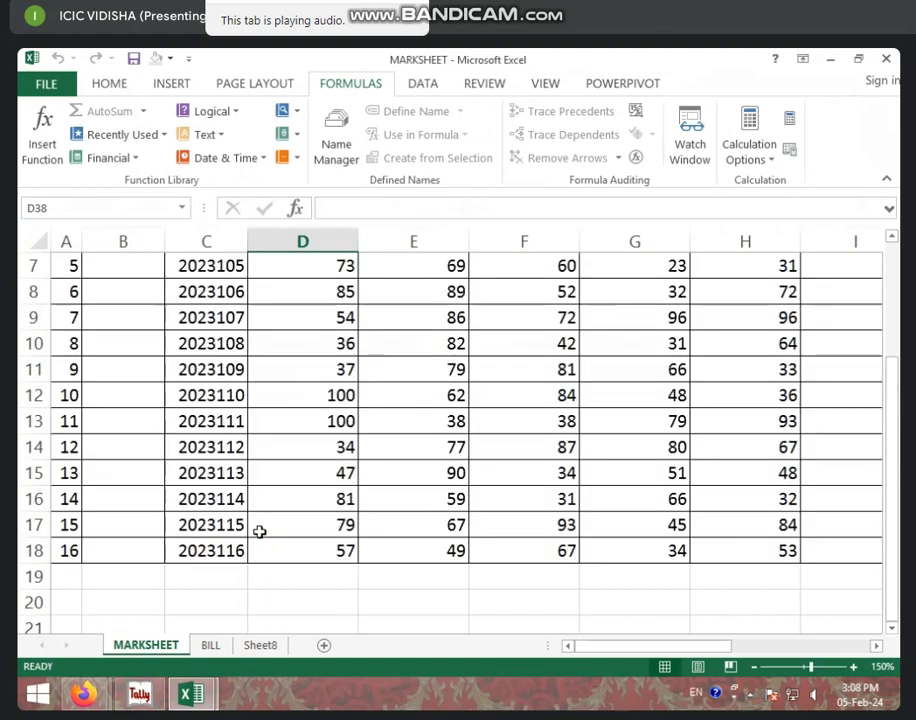
Type the test entry './L;L' into cell I11 on unprotected Sheet8.
left_click(288, 646)
left_click(600, 430)
type("./L;")
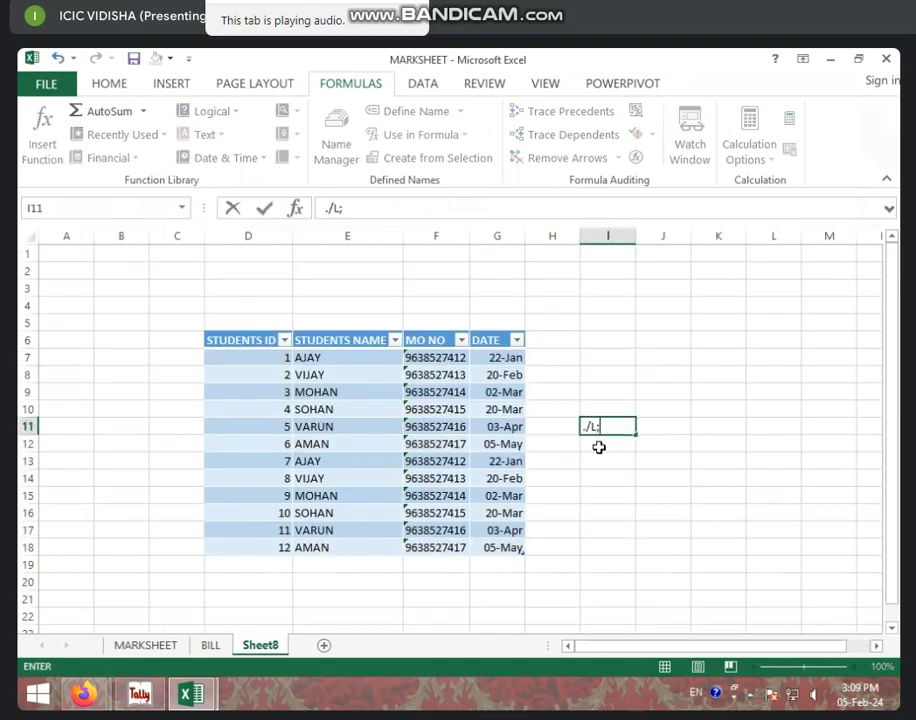
type("L")
left_click(588, 493)
left_click(530, 600)
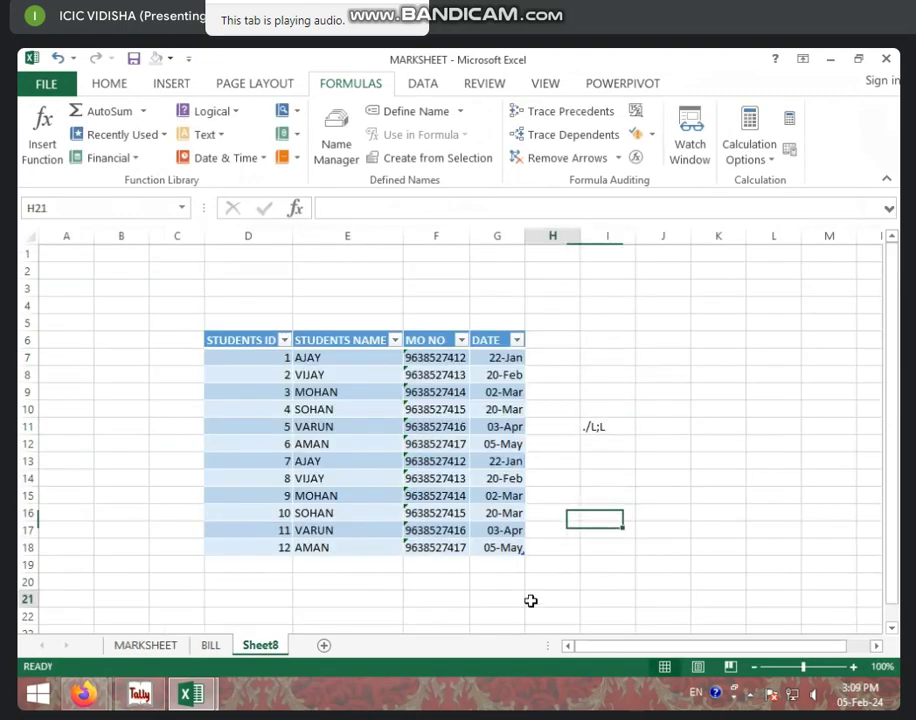
Switch via the BILL sheet back to MARKSHEET and select cell D13.
left_click(211, 646)
left_click(145, 646)
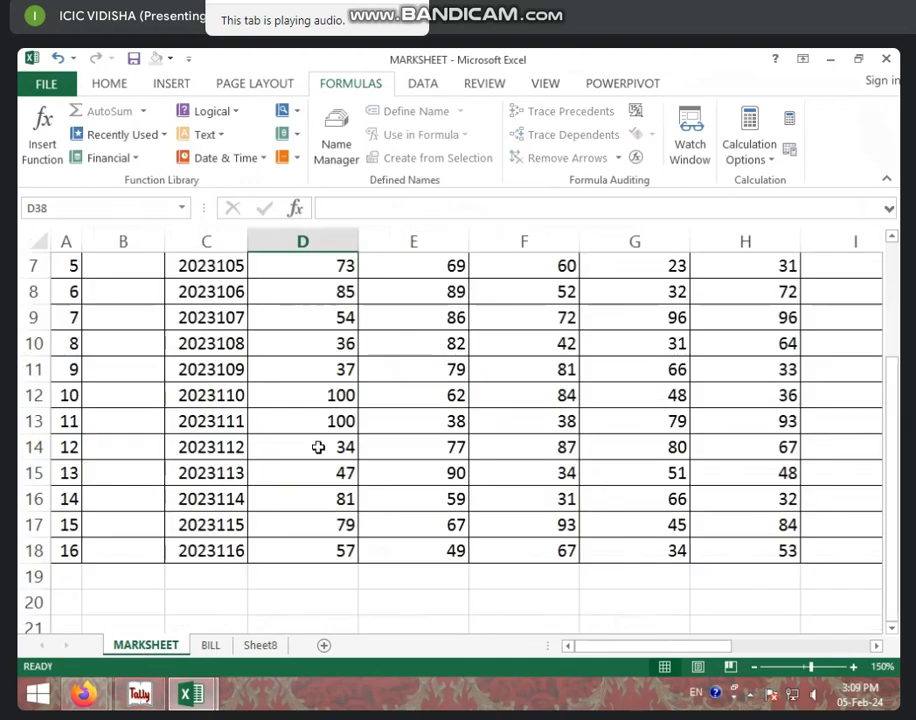
left_click(309, 432)
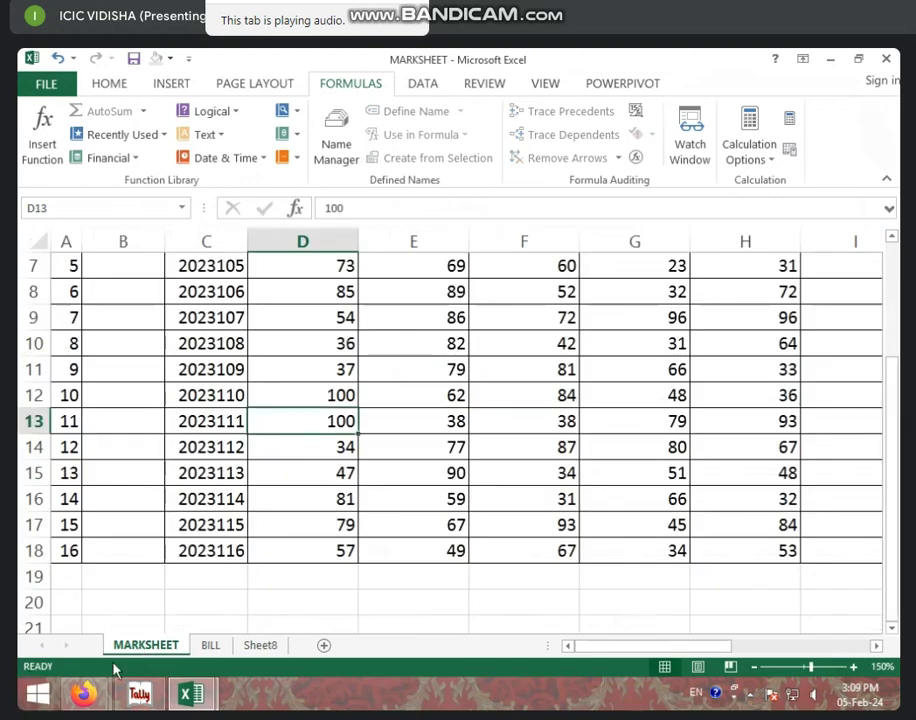
right_click(162, 650)
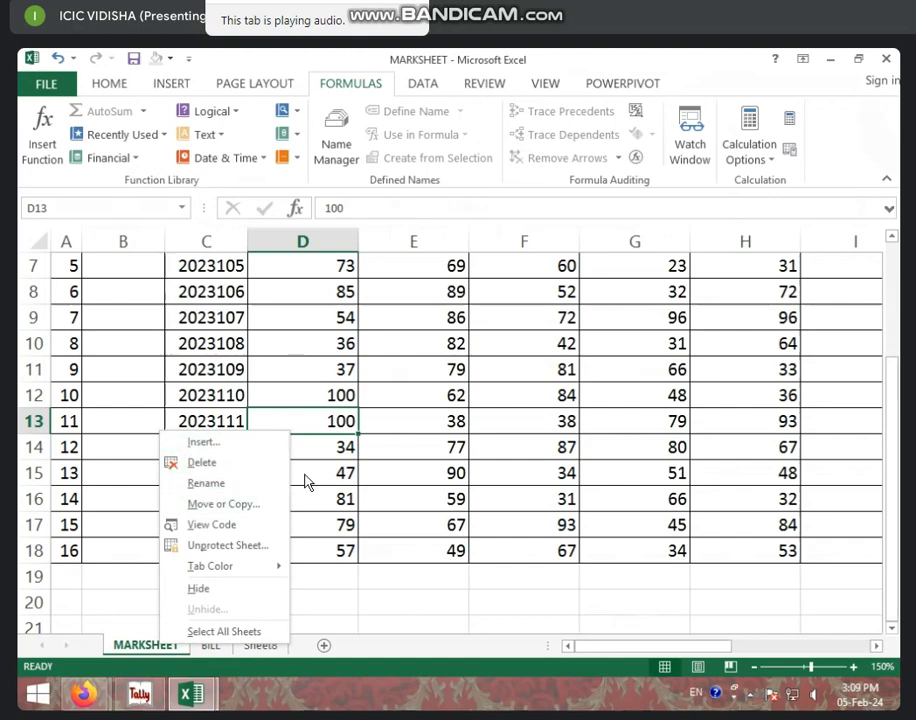
left_click(122, 576)
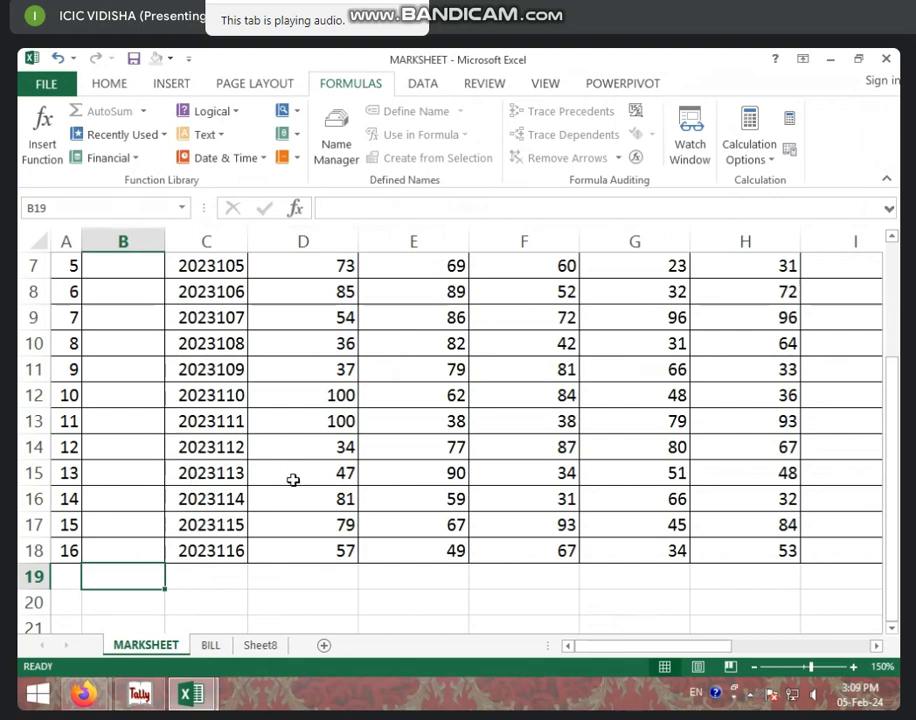
scroll(357, 471, "up", 2)
left_click(491, 495)
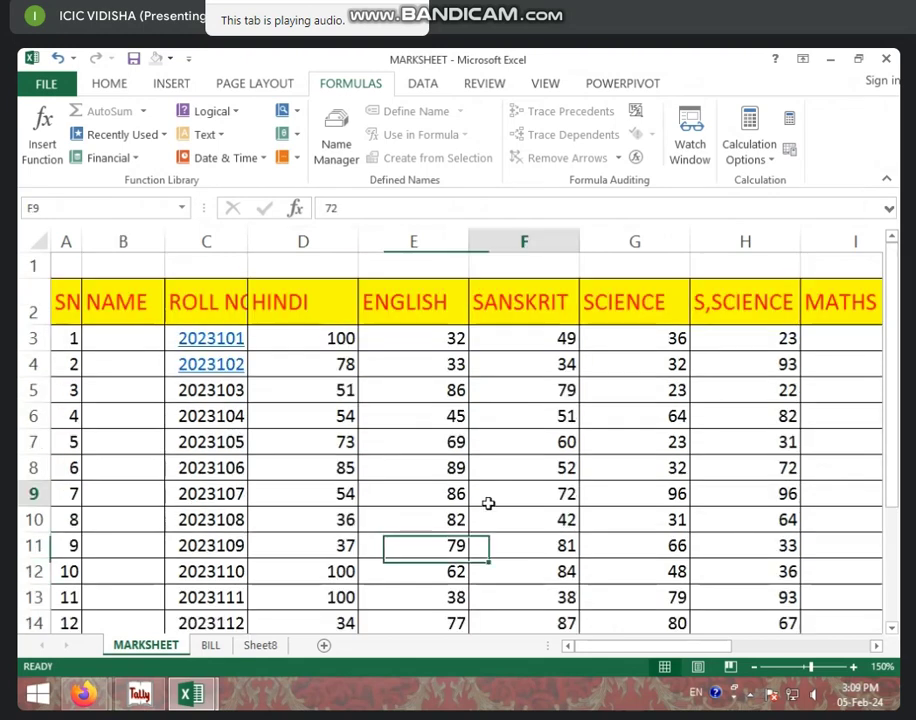
left_click(463, 458)
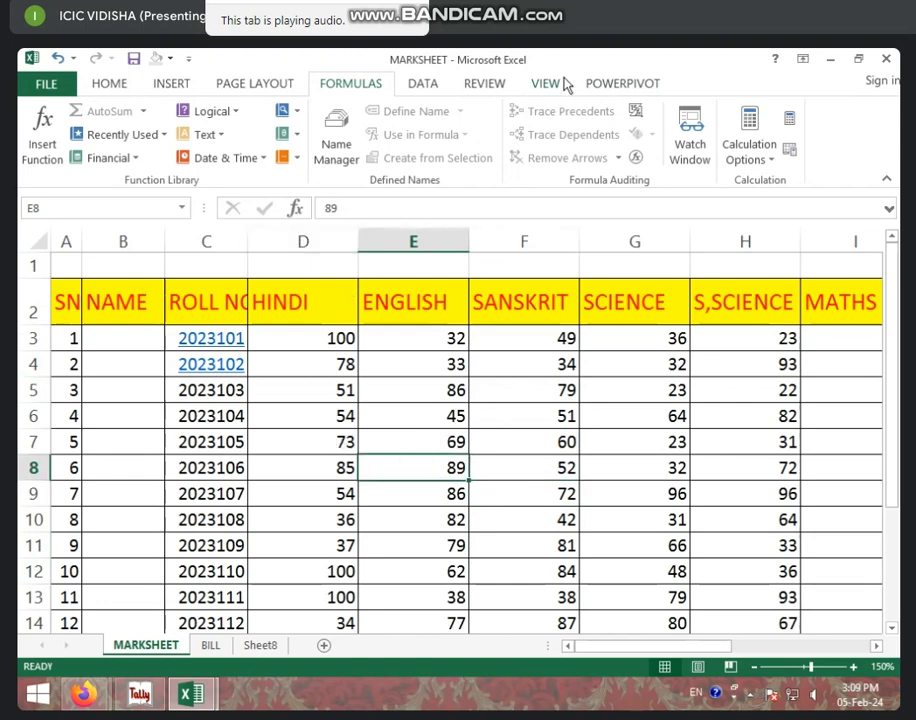
Close MARKSHEET, reopen it from Recent Workbooks, and confirm cell E6 still refuses edits.
left_click(545, 84)
left_click(508, 85)
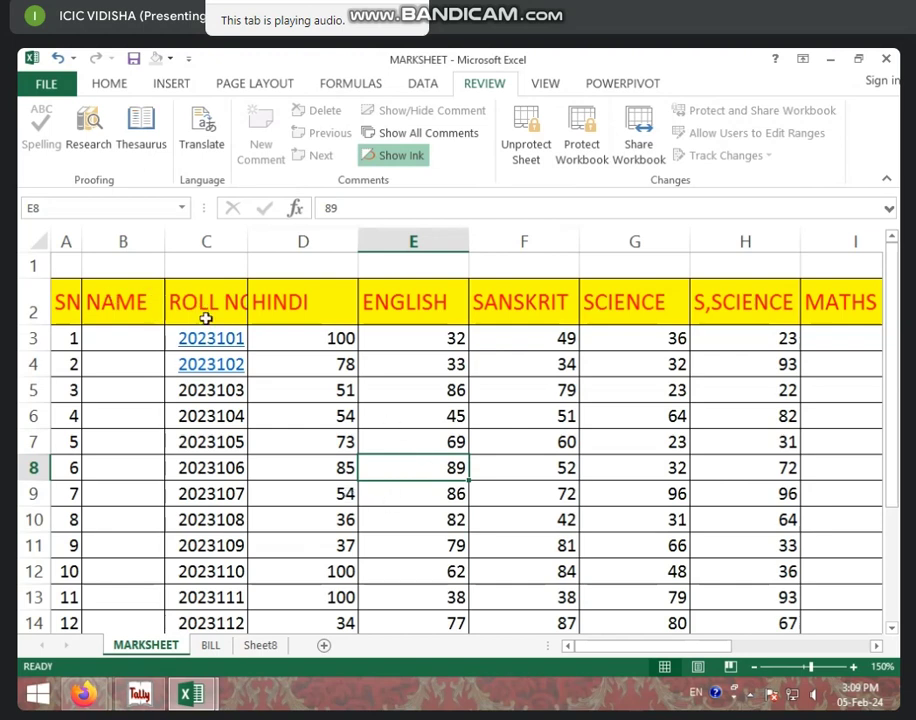
left_click(887, 62)
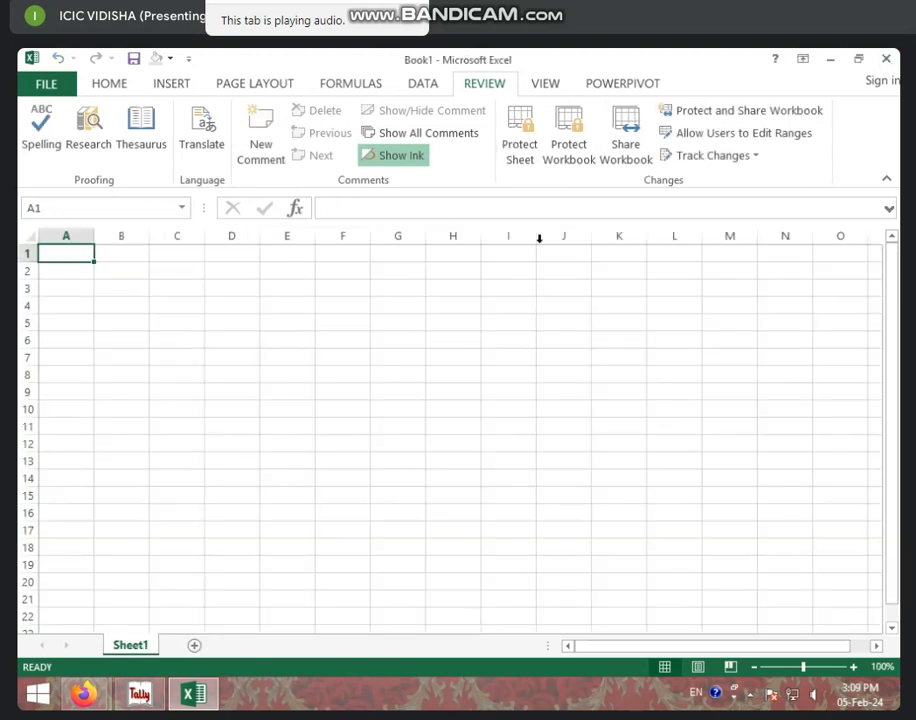
left_click(43, 85)
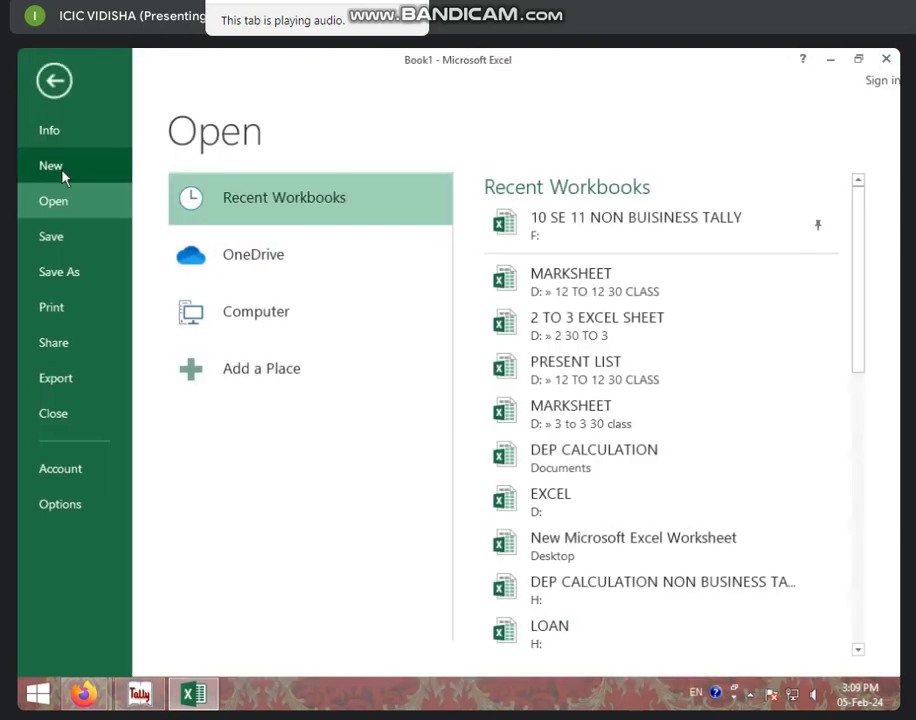
left_click(655, 292)
double_click(367, 412)
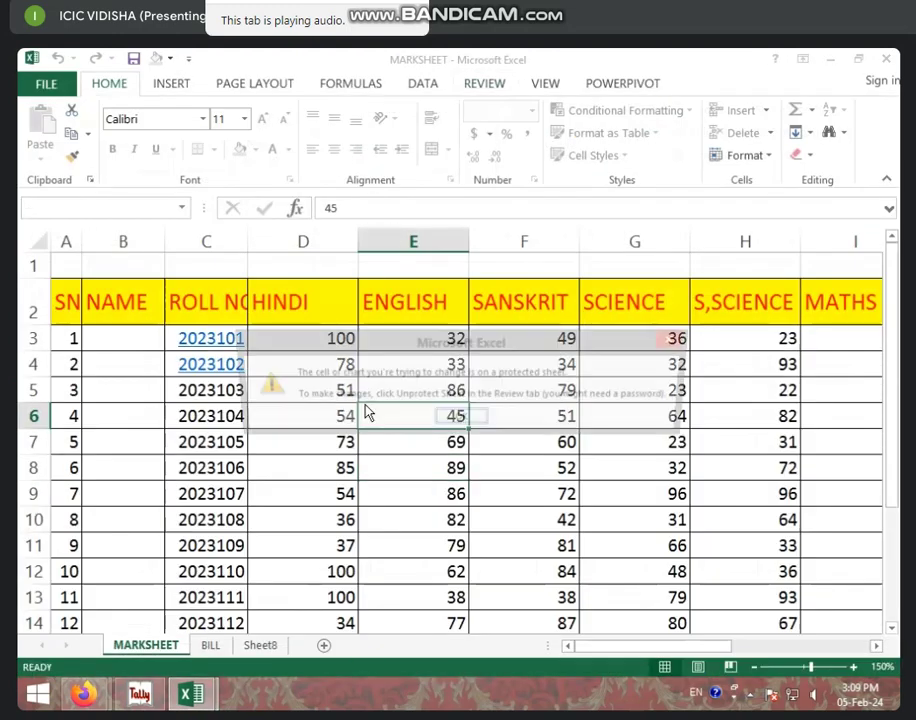
left_click(482, 420)
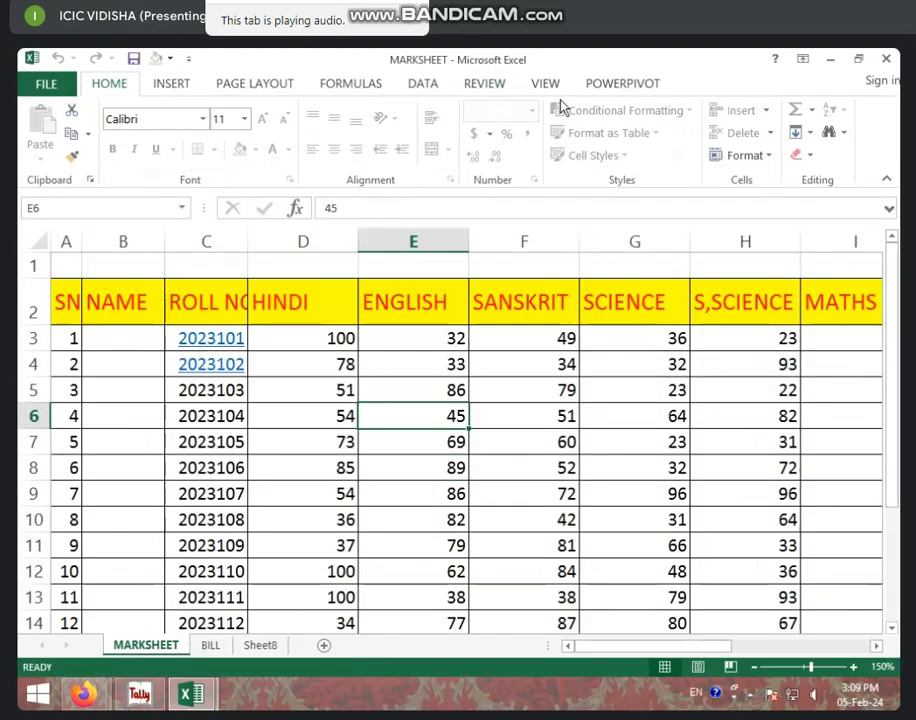
left_click(543, 84)
left_click(482, 84)
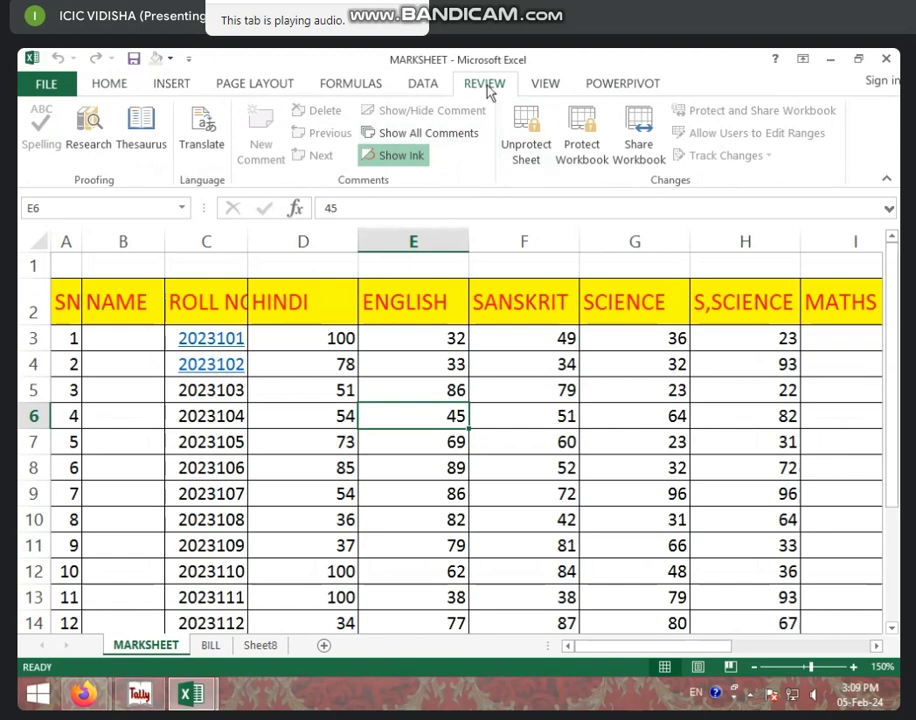
right_click(140, 646)
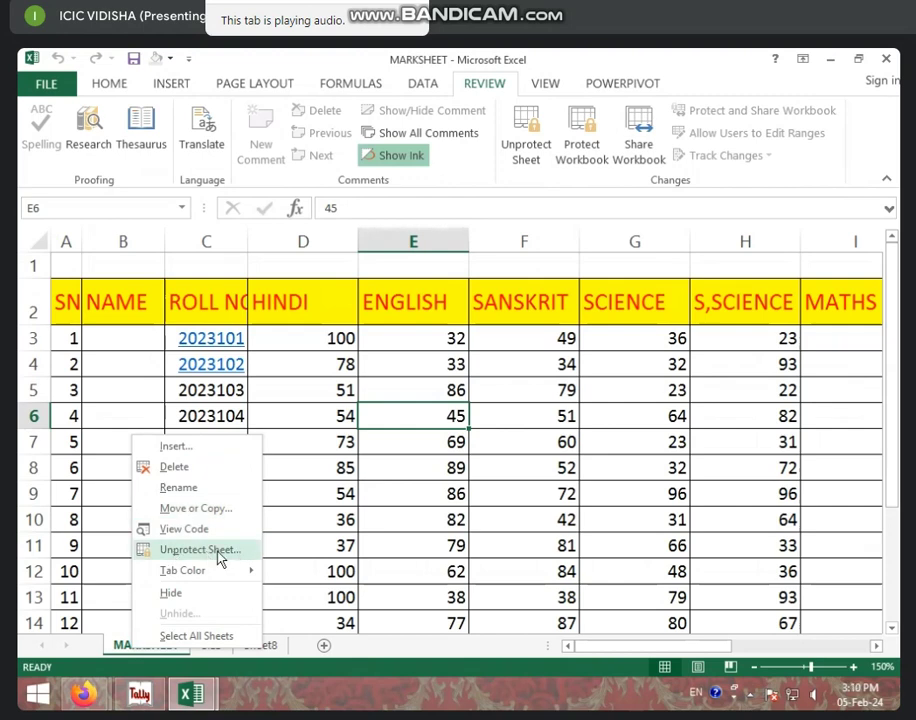
left_click(200, 549)
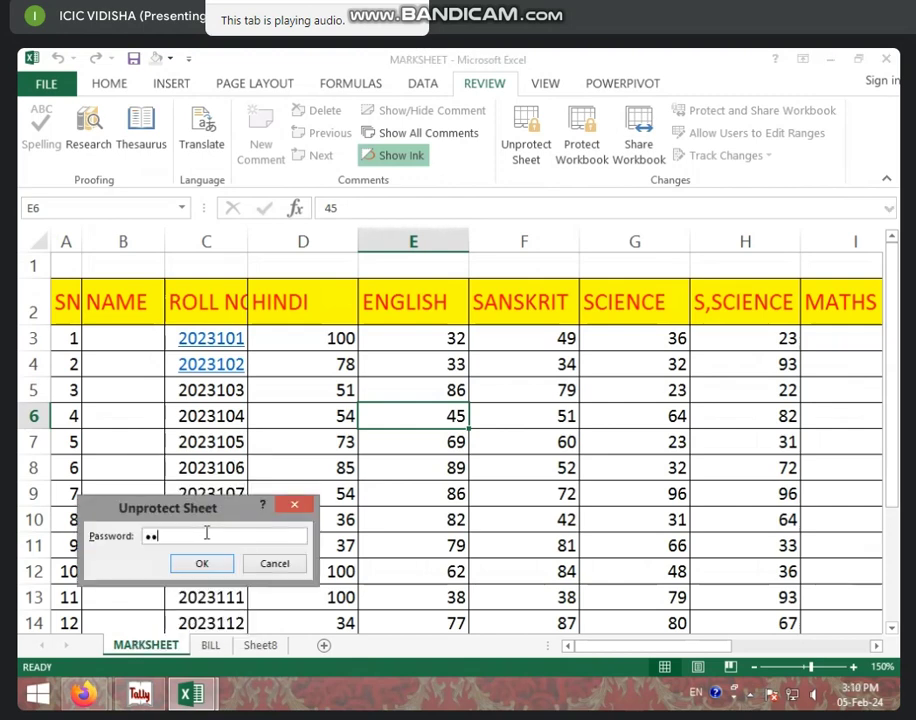
left_click(201, 563)
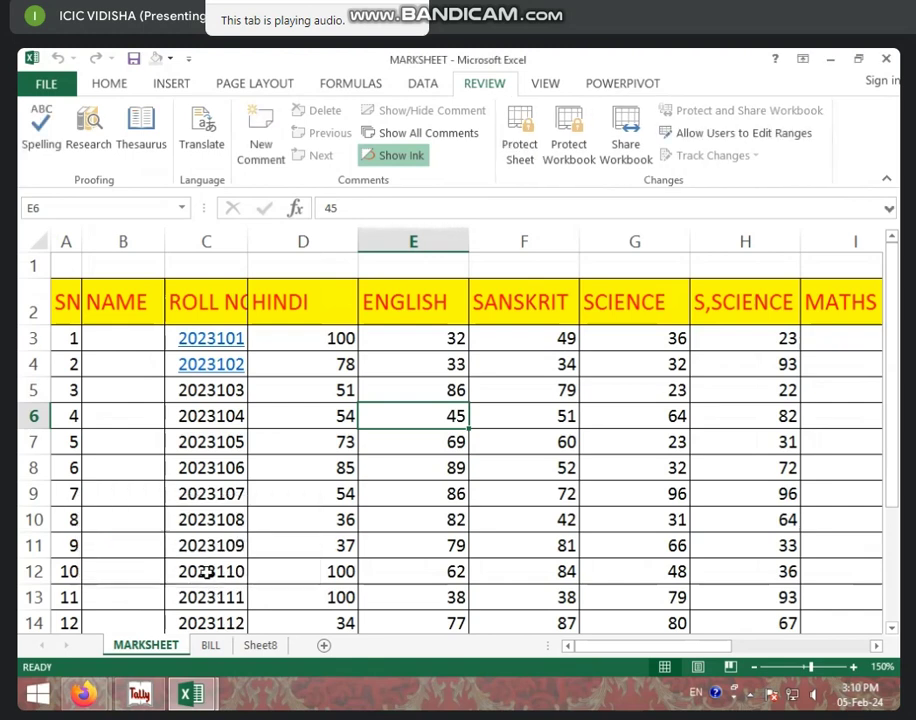
left_click(362, 490)
type("52")
key("Return")
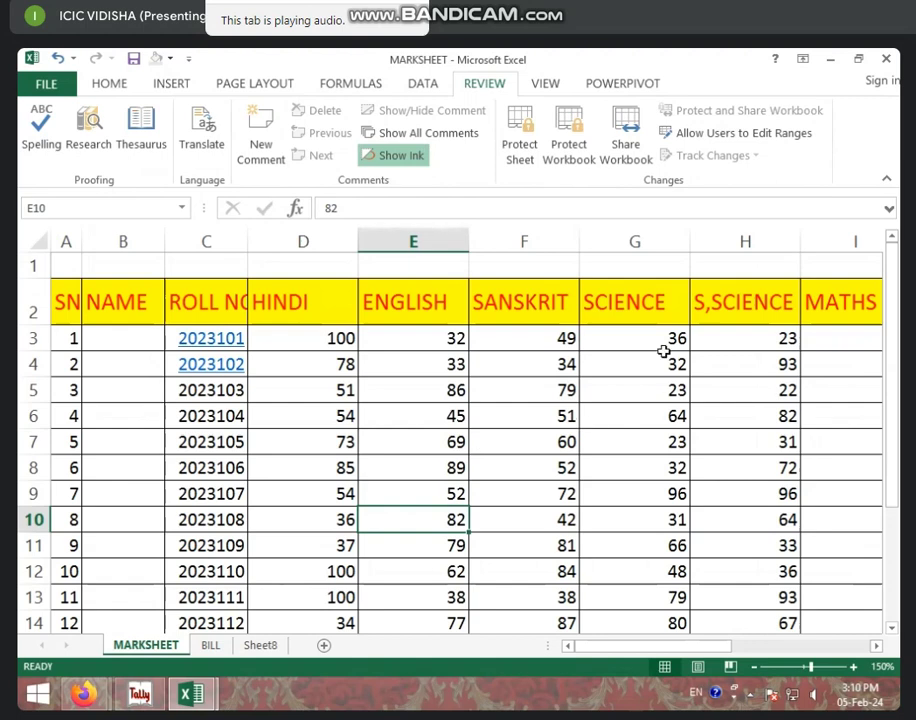
left_click(523, 443)
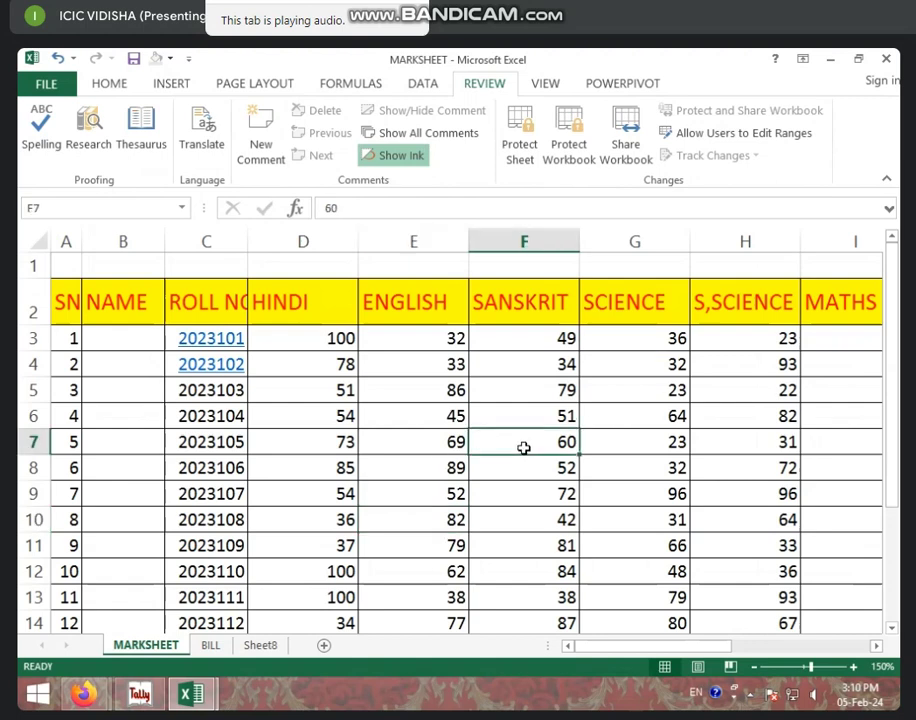
Protect the workbook structure with a password, re-entering it in Confirm Password.
right_click(128, 647)
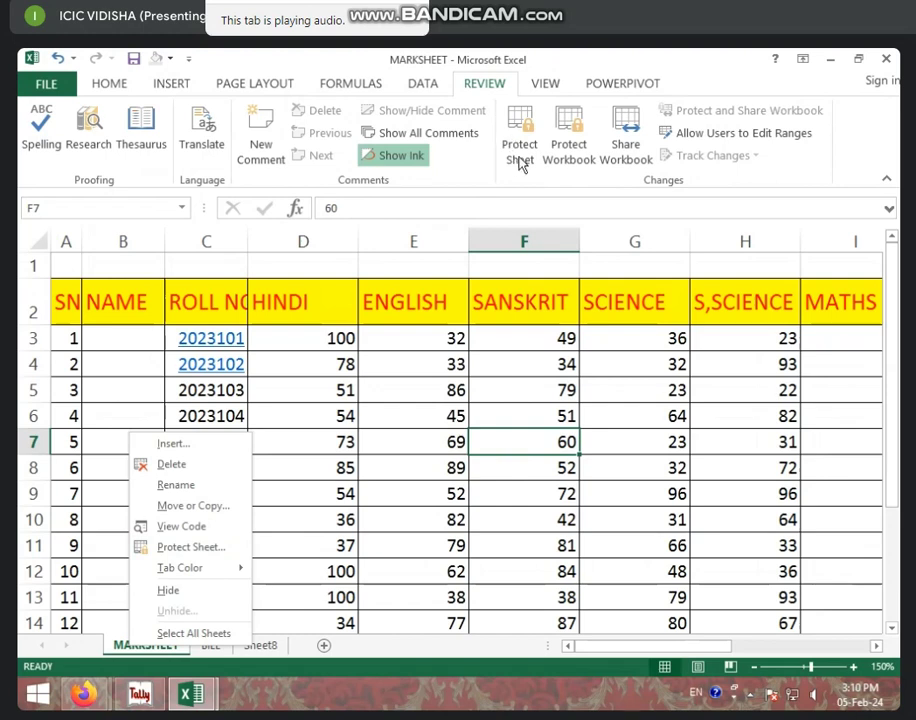
left_click(374, 542)
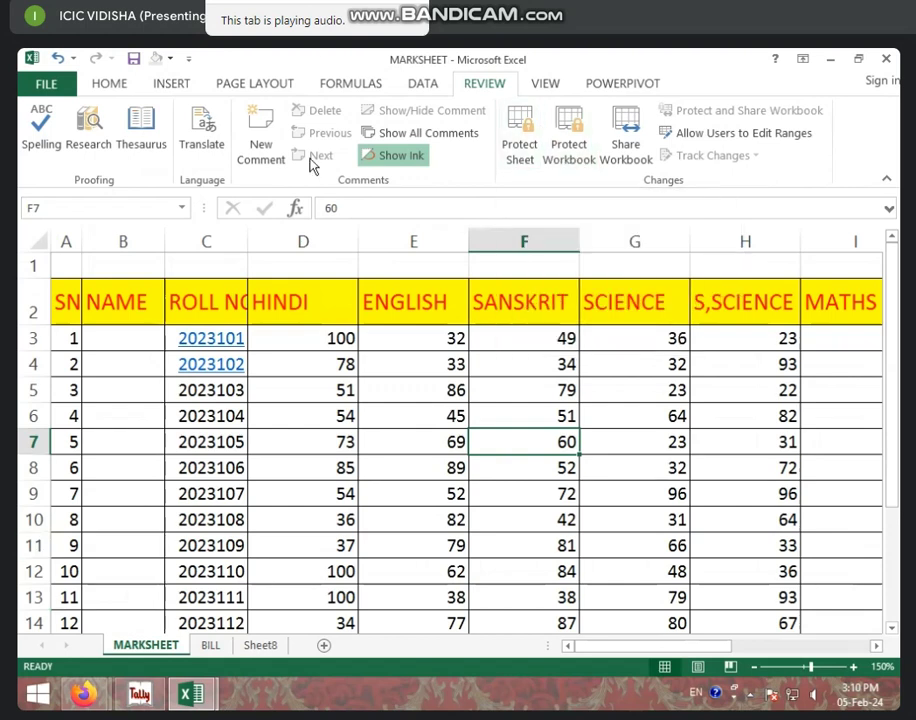
left_click(577, 150)
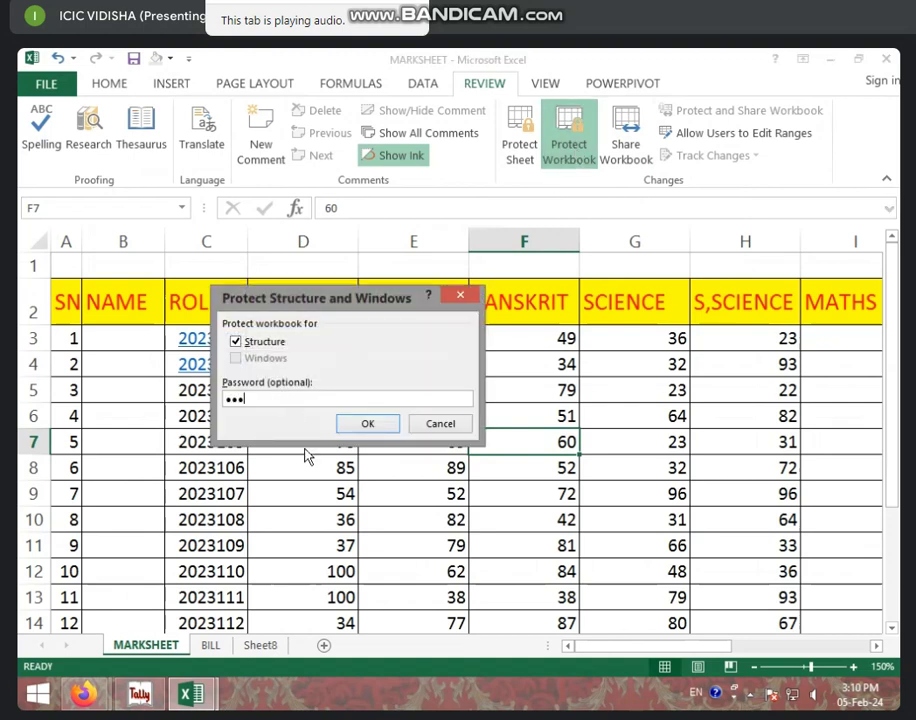
left_click(367, 423)
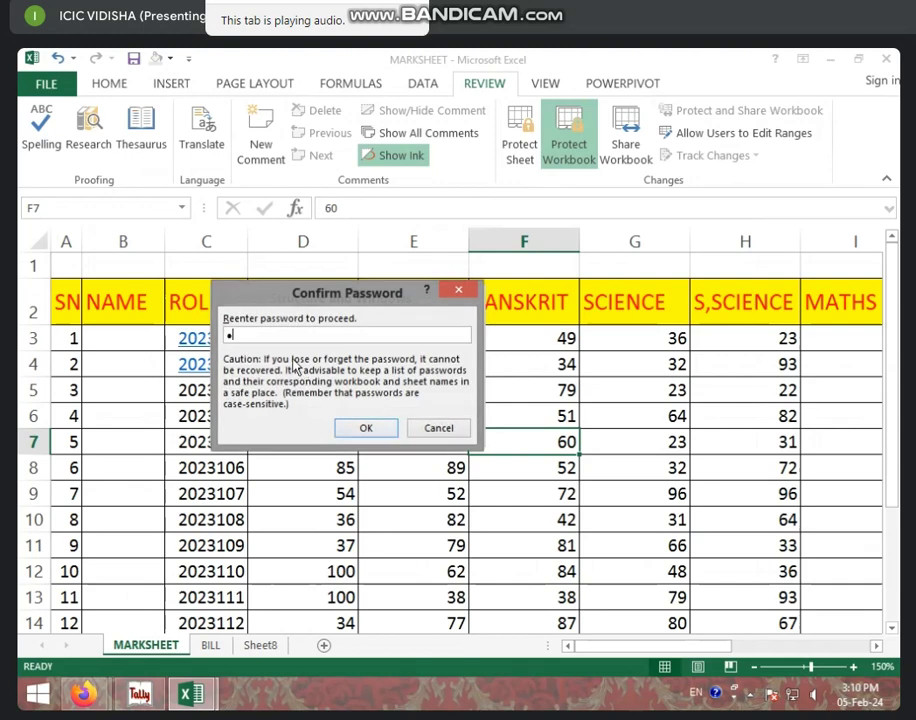
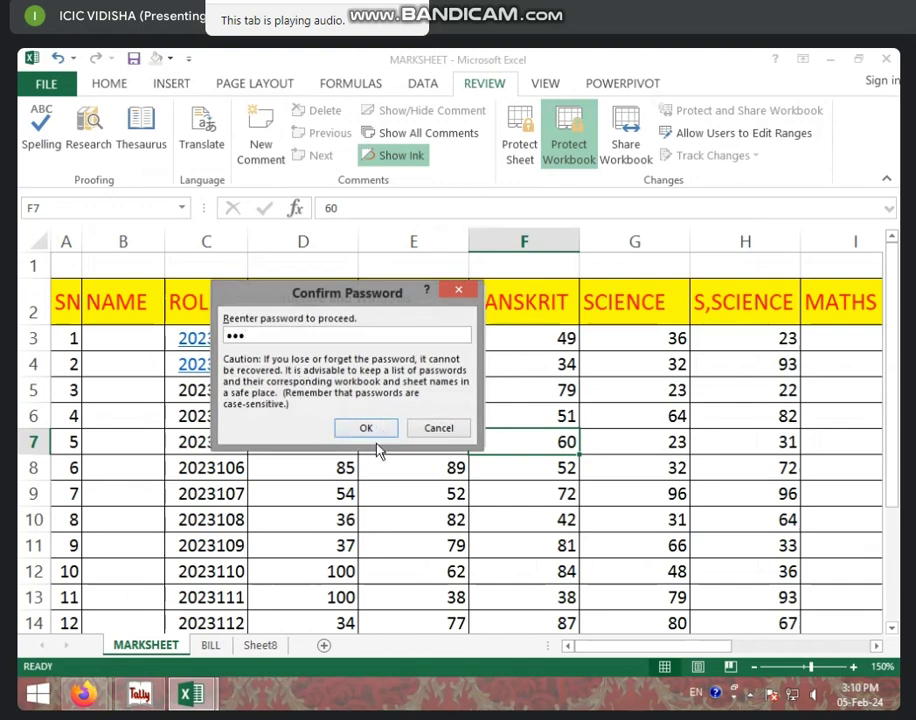
left_click(366, 428)
left_click(393, 393)
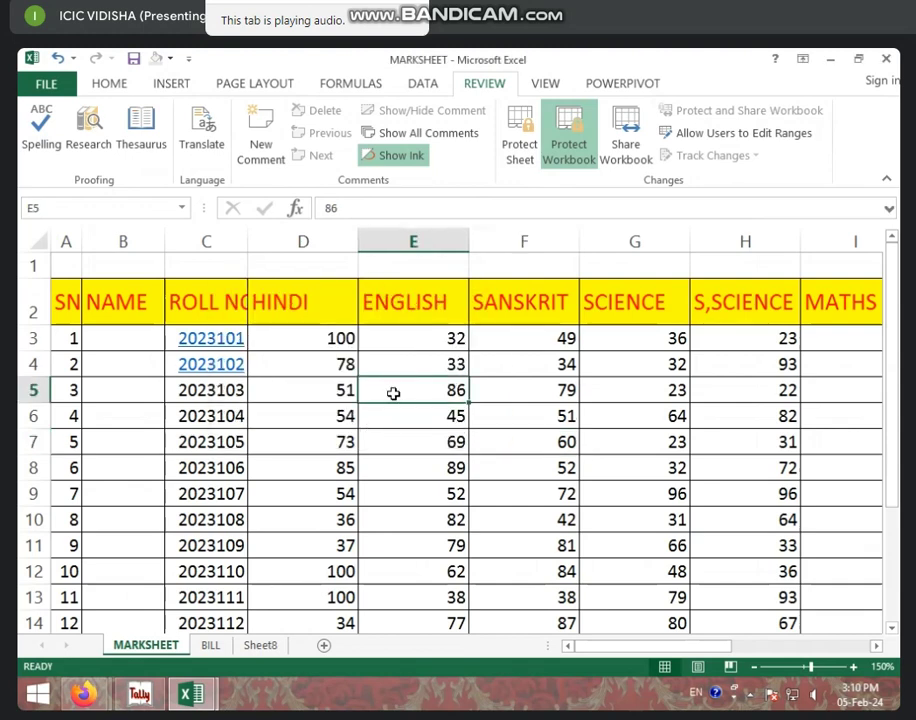
Enter 25 in E5 and check that sheet insert, delete and rename are greyed out.
type("25")
left_click(398, 435)
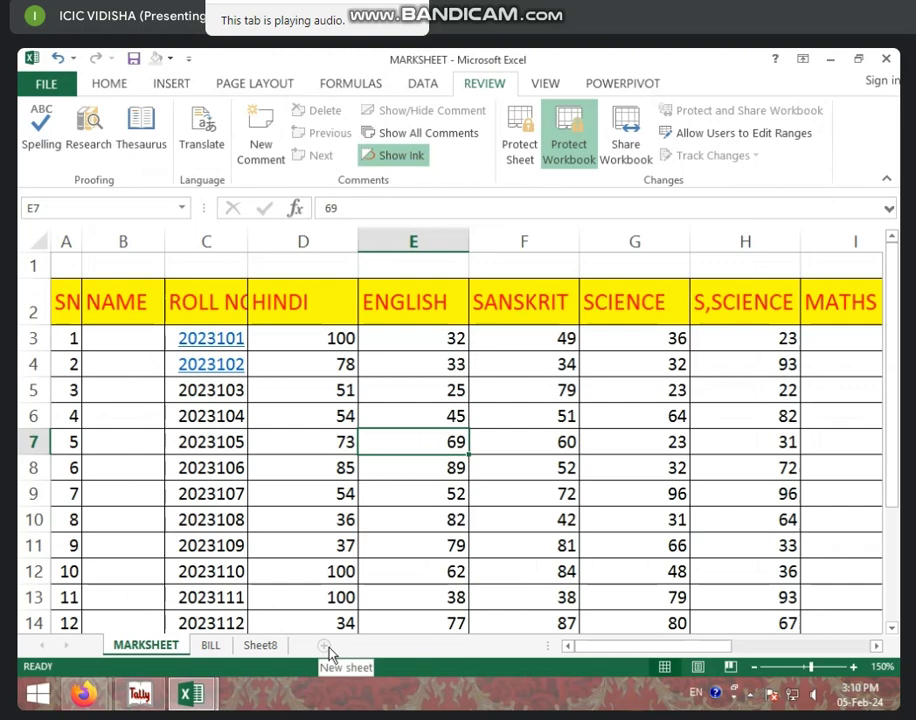
right_click(173, 650)
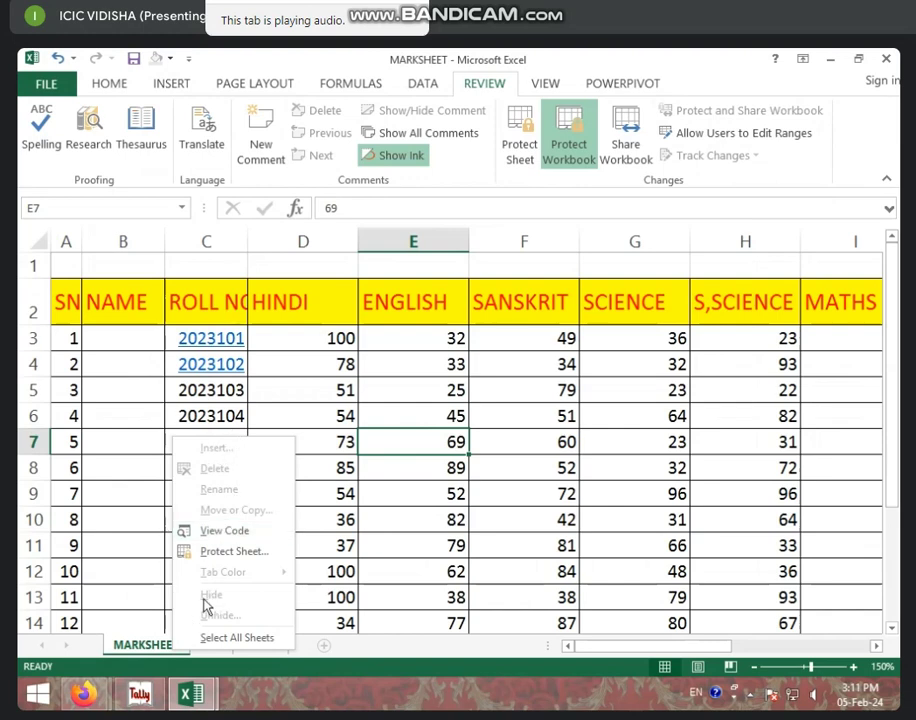
left_click(112, 82)
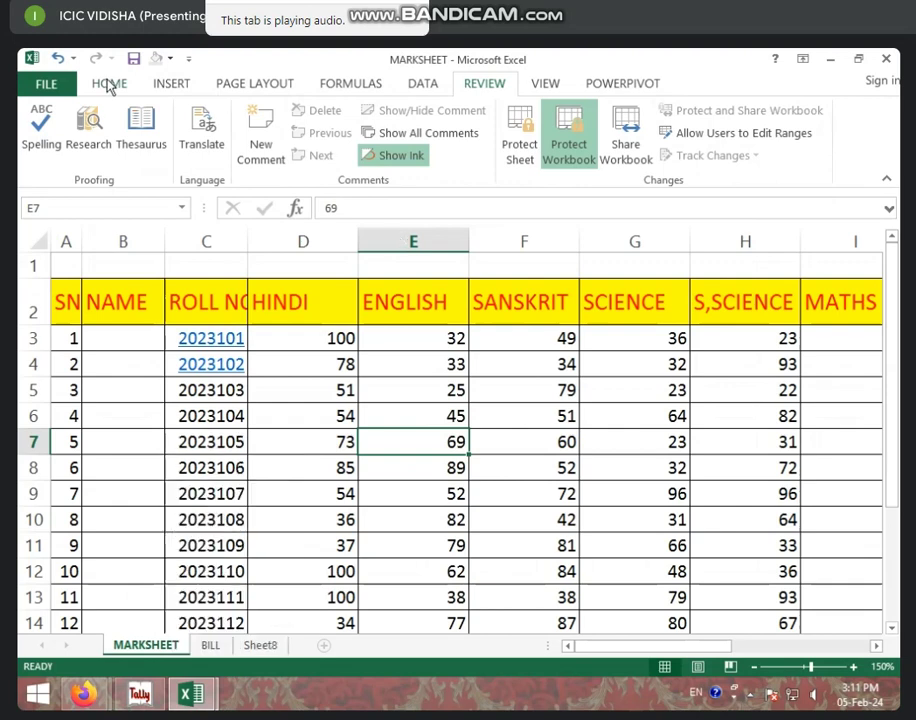
Browse the Home, Insert, Page Layout and PowerPivot ribbons, then return to Review.
left_click(126, 84)
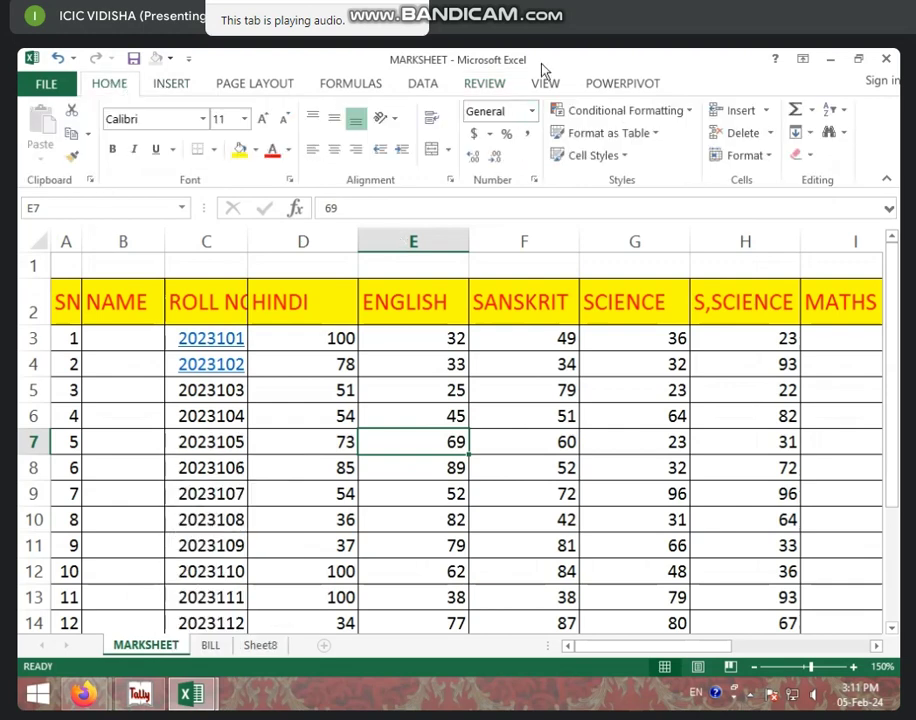
left_click(180, 84)
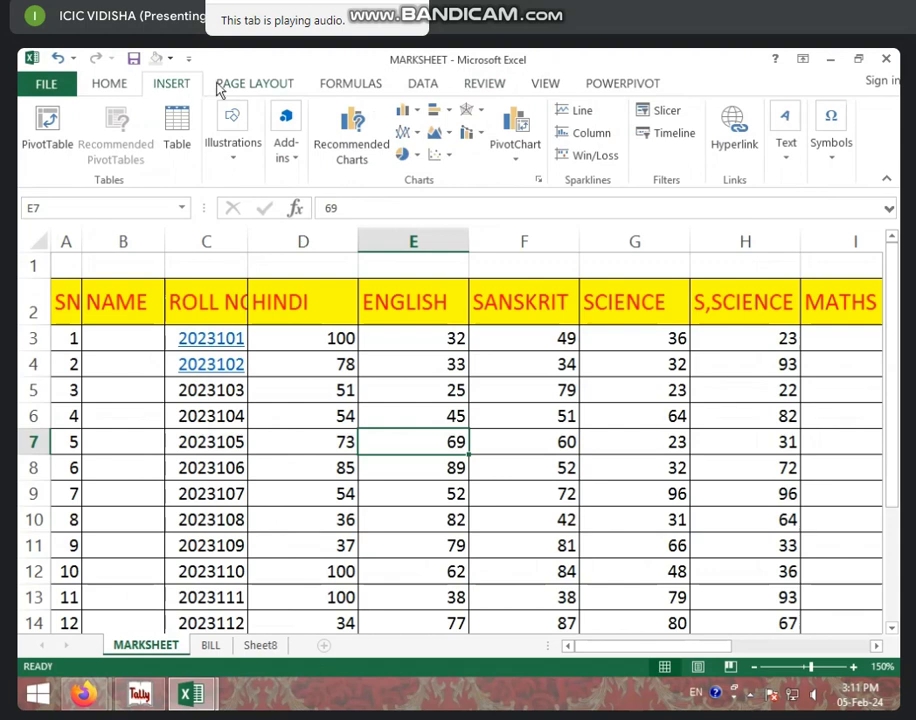
left_click(226, 84)
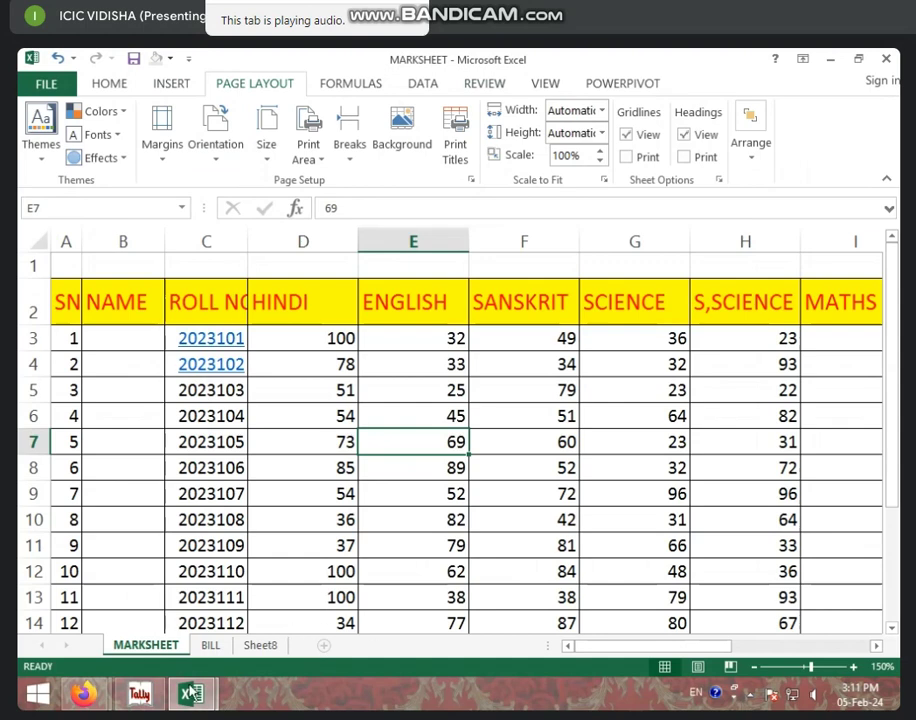
left_click(310, 340)
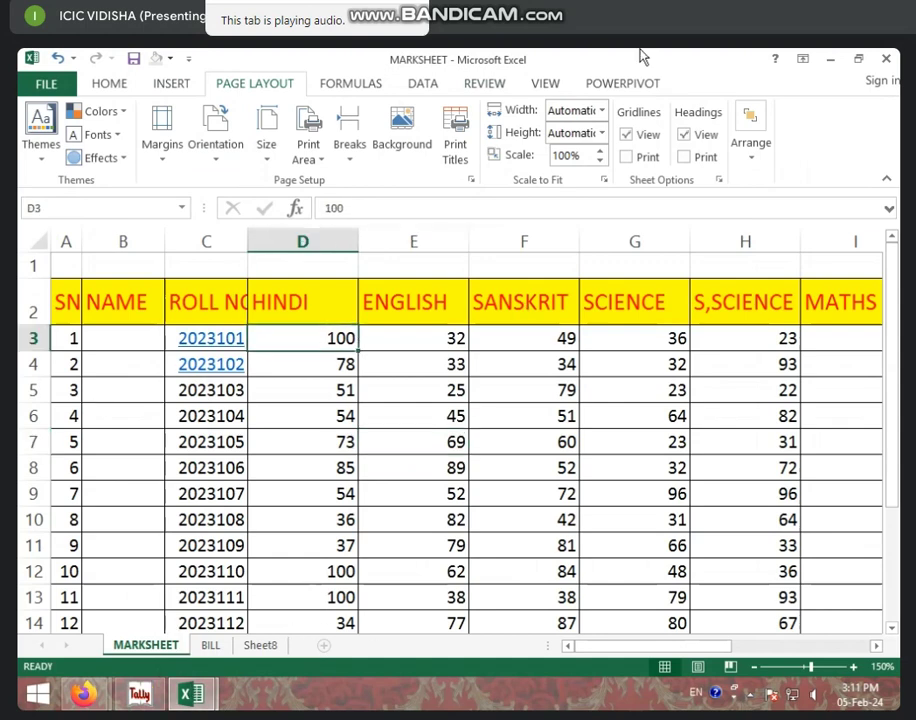
left_click(600, 82)
left_click(488, 84)
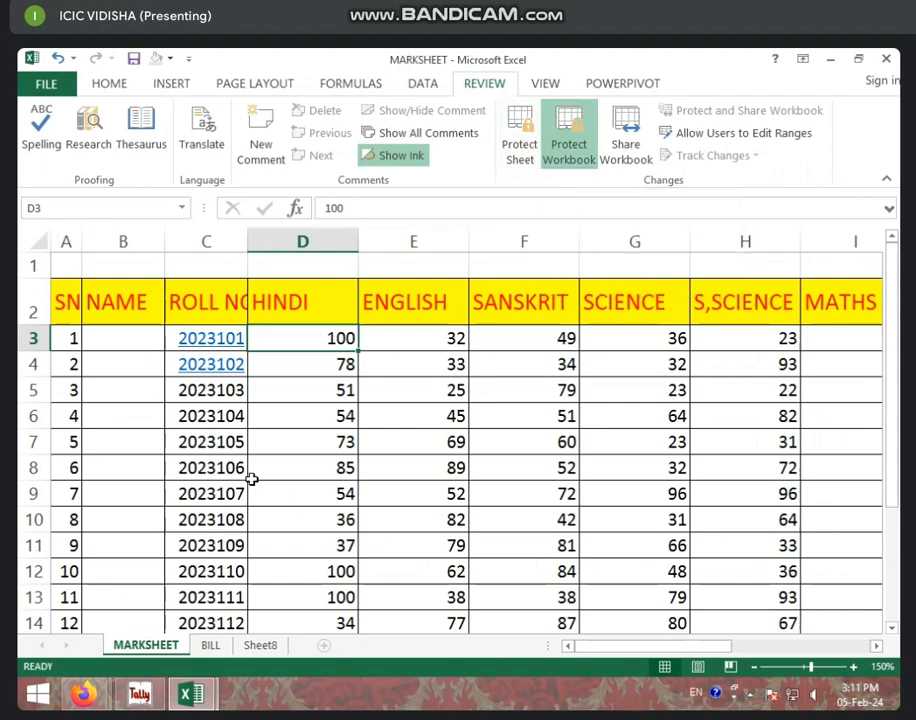
Unprotect the workbook structure by confirming its password.
left_click(578, 145)
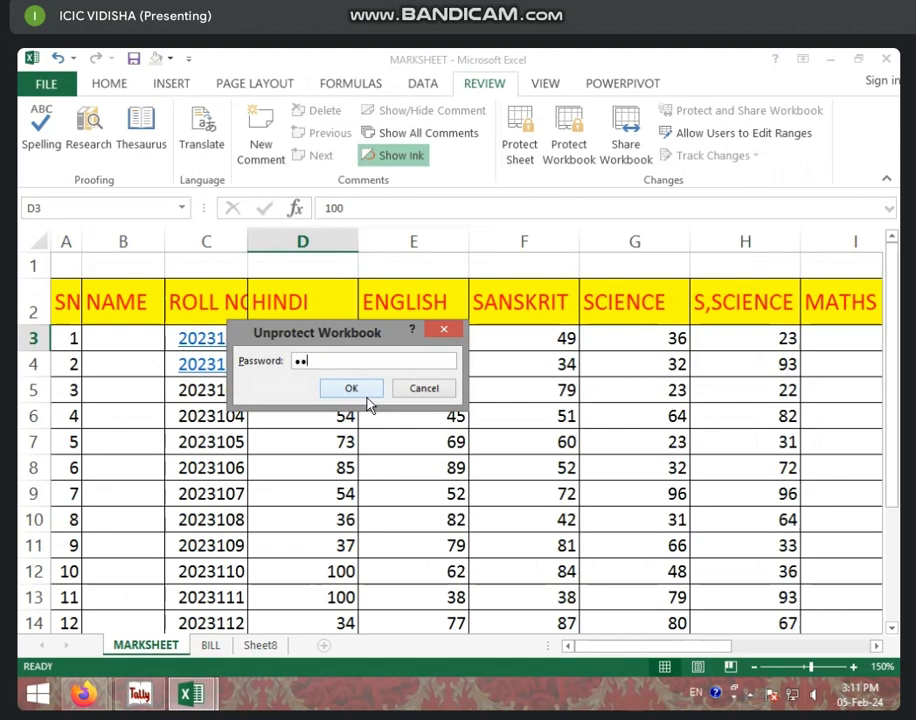
left_click(378, 388)
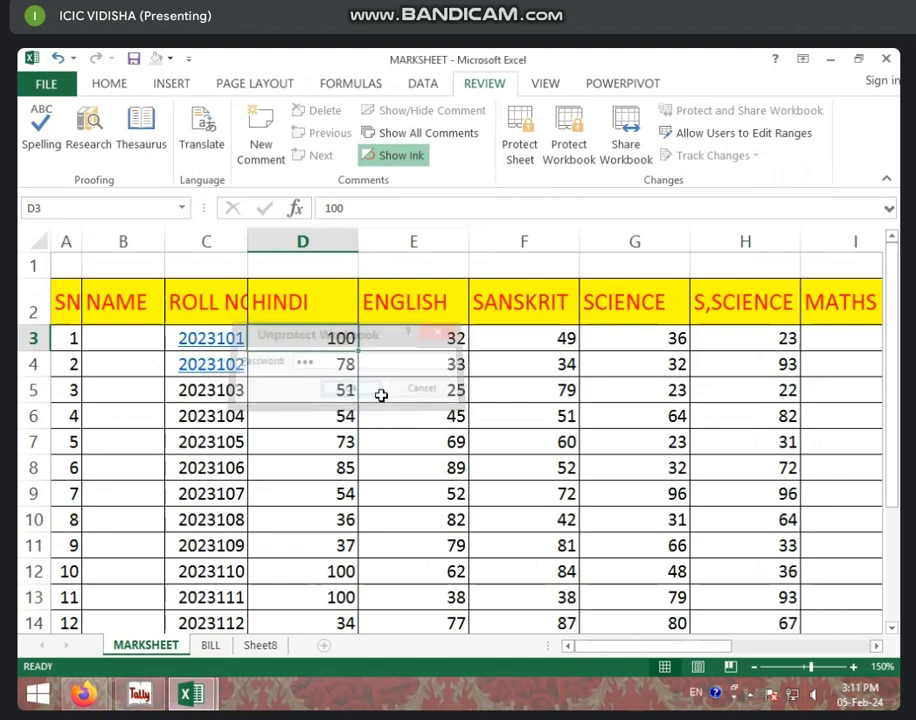
left_click(280, 486)
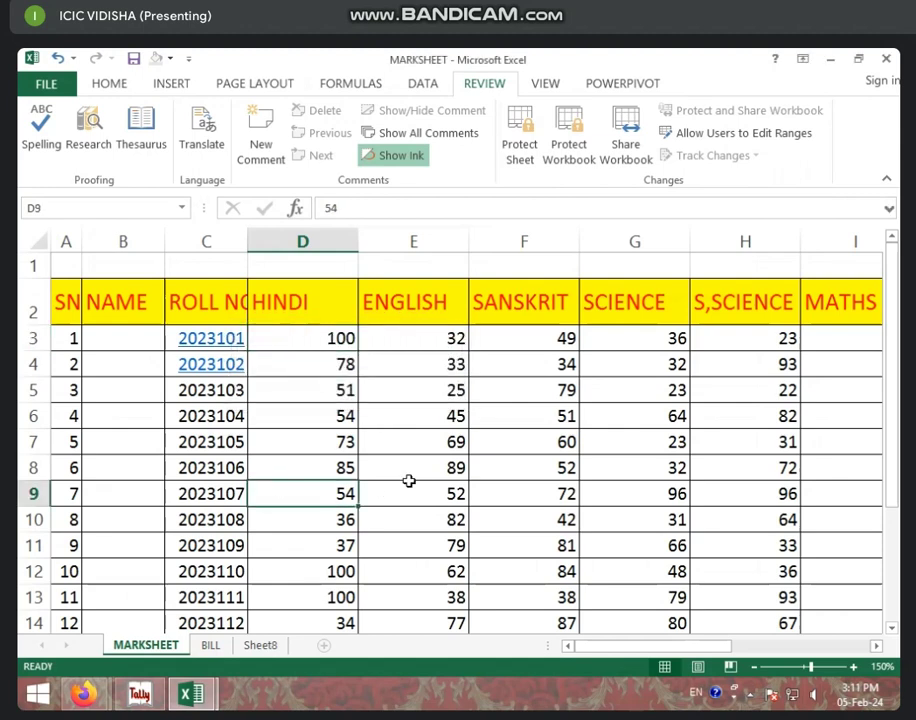
Add a new blank Sheet1, inspect its tab options, then return to MARKSHEET.
left_click(326, 647)
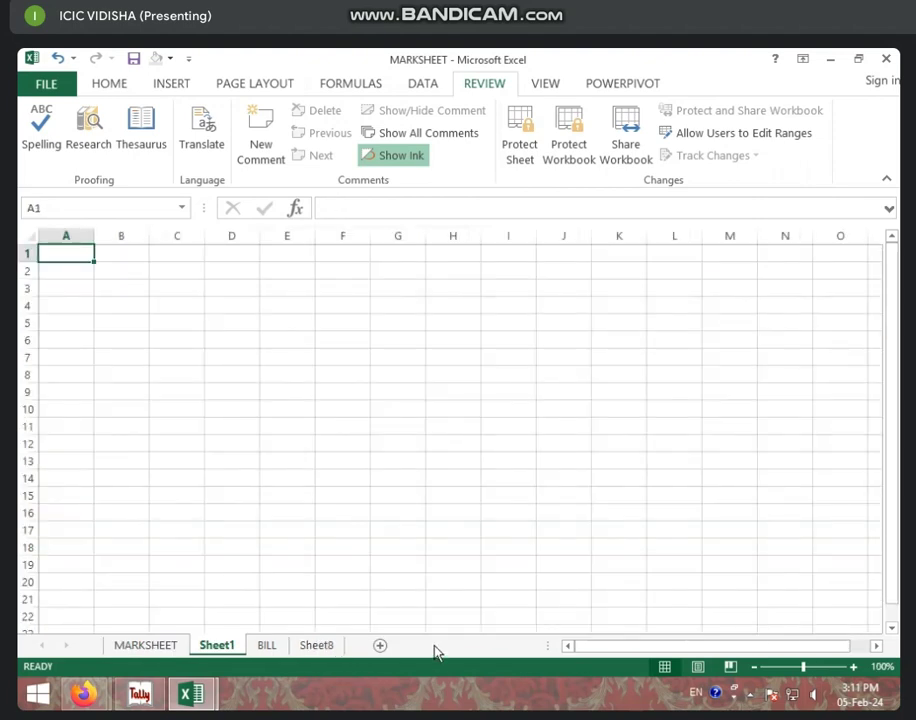
left_click(263, 646)
right_click(216, 646)
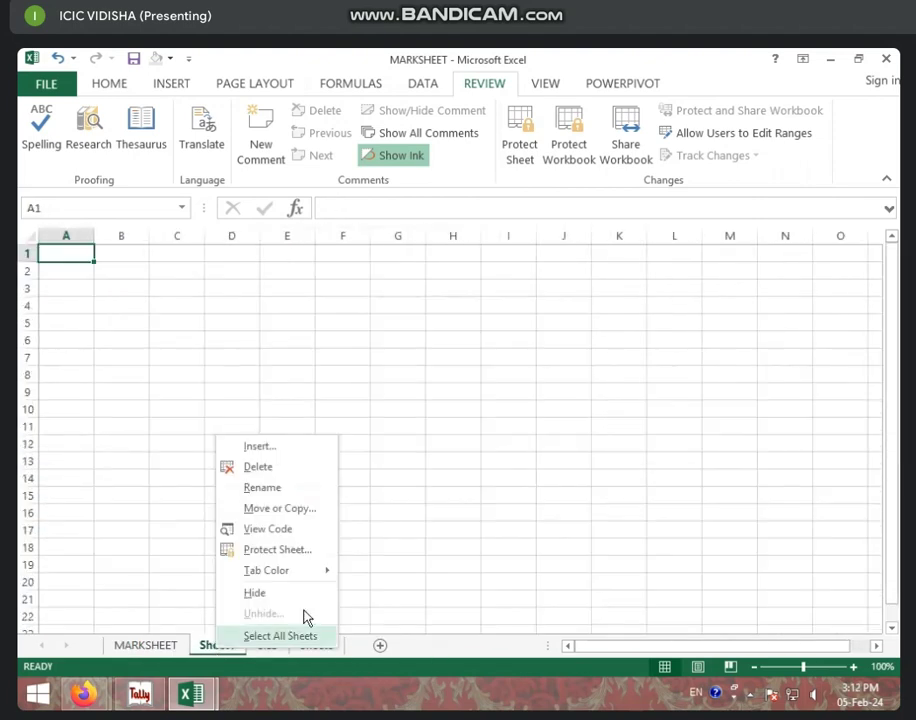
left_click(140, 632)
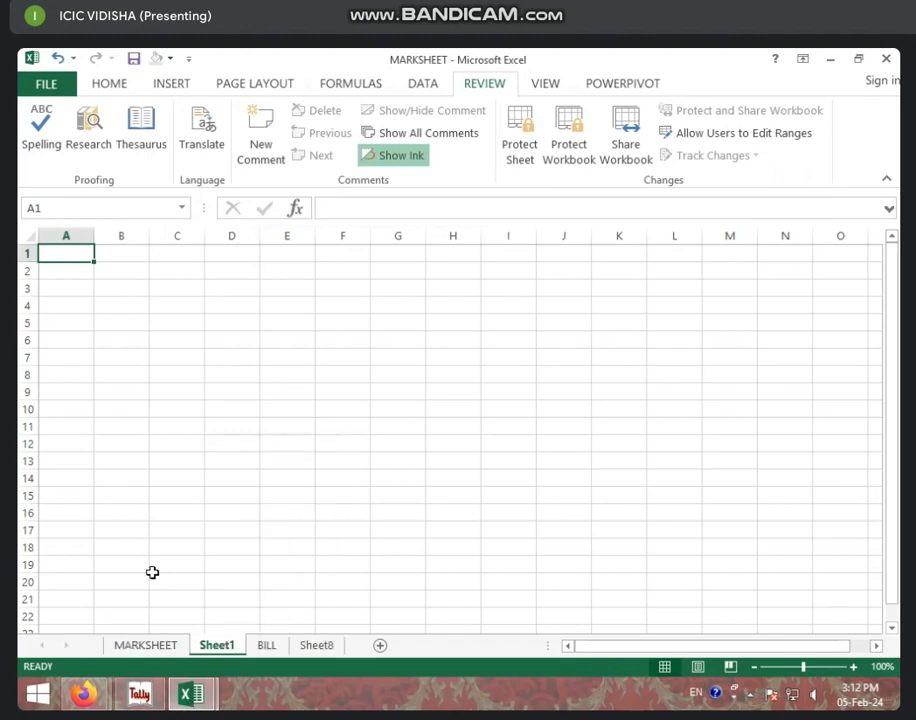
left_click(157, 464)
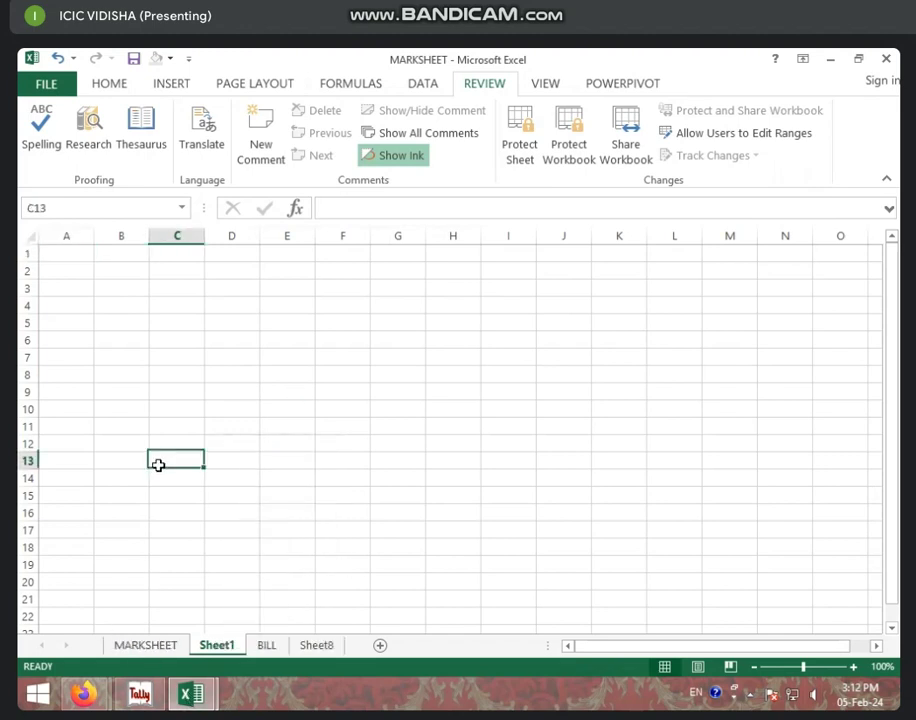
left_click(150, 645)
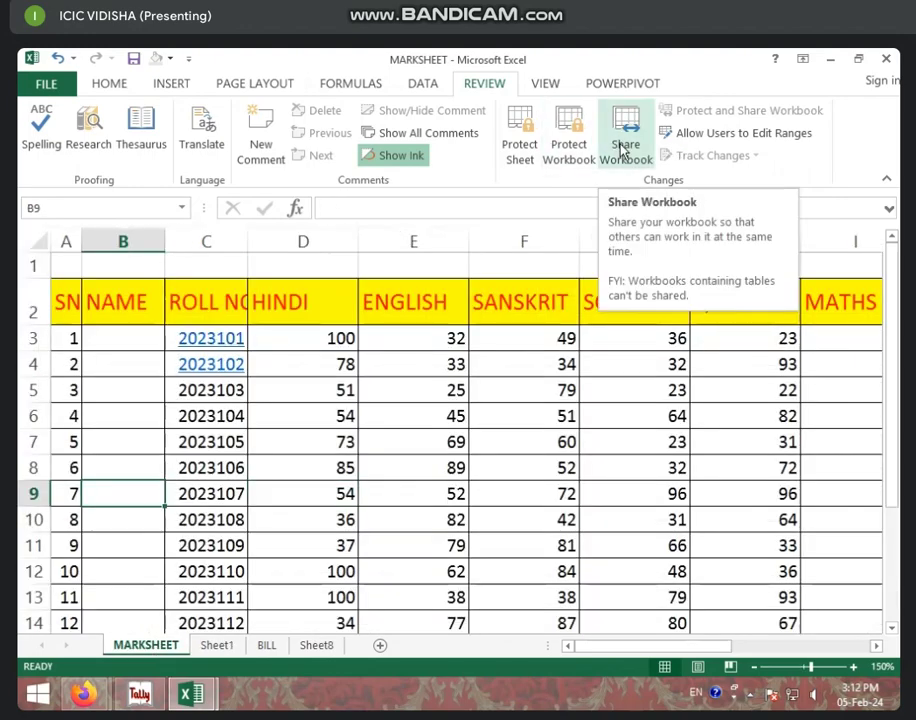
left_click(621, 148)
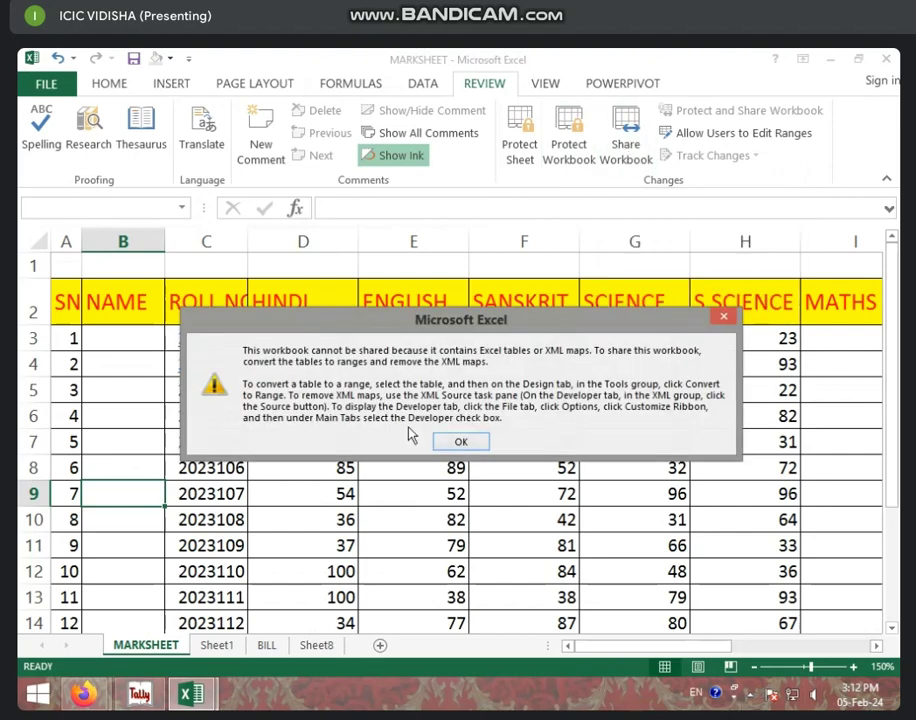
left_click(455, 443)
left_click(625, 148)
left_click(458, 444)
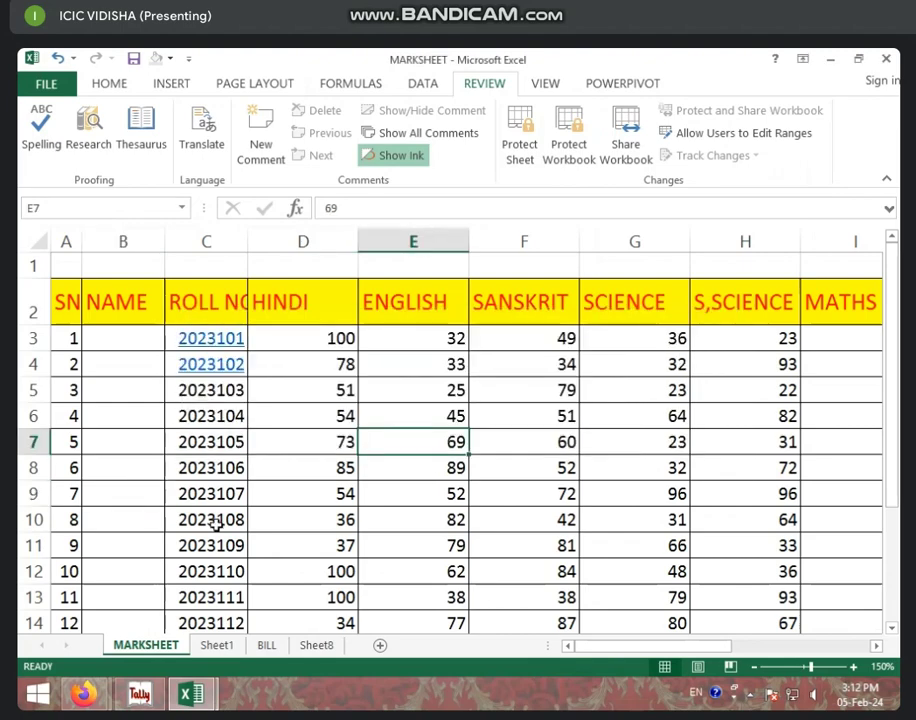
left_click(217, 645)
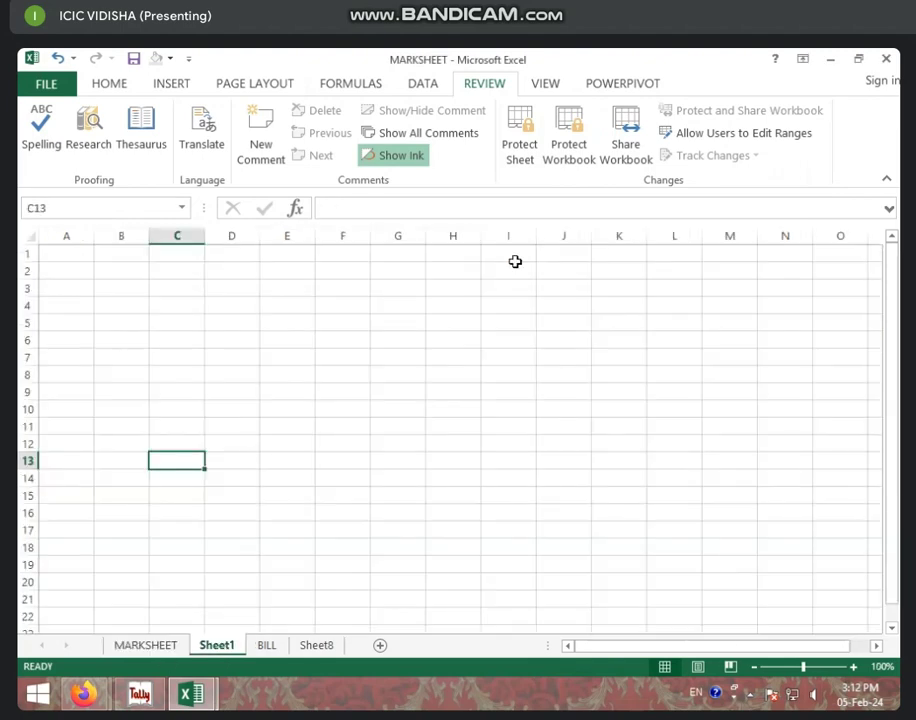
left_click(160, 644)
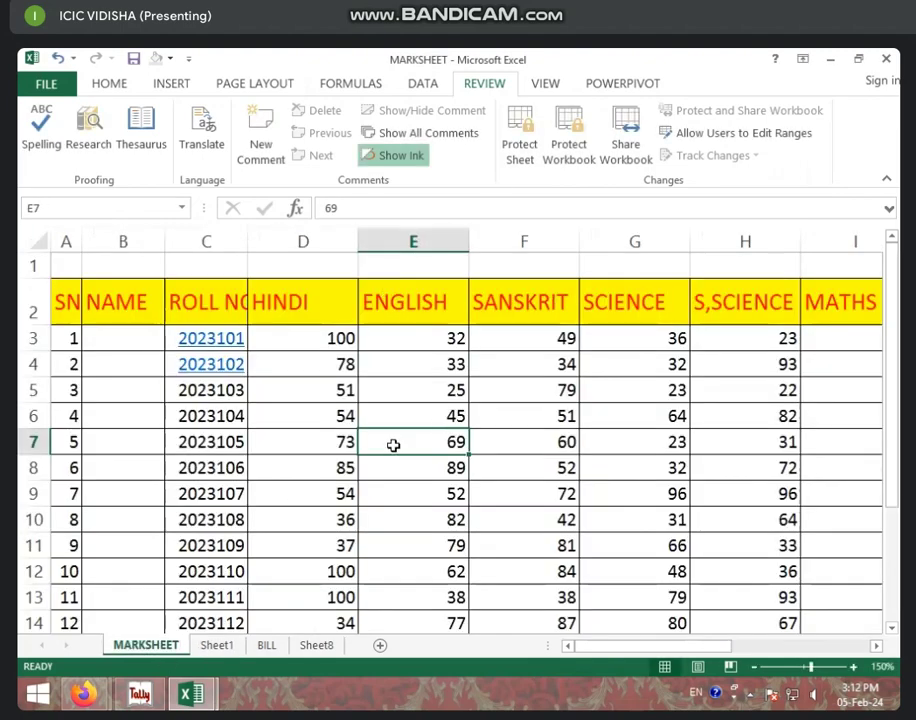
Open the 2 TO 3 EXCEL SHEET workbook from the recent workbooks list.
left_click(49, 90)
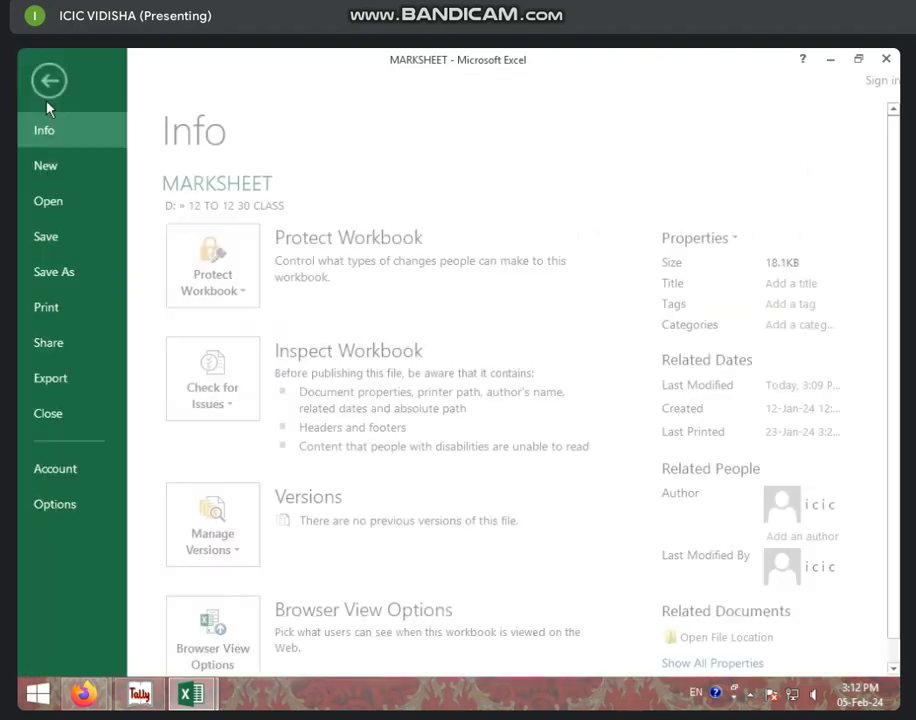
left_click(24, 203)
mouse_move(640, 325)
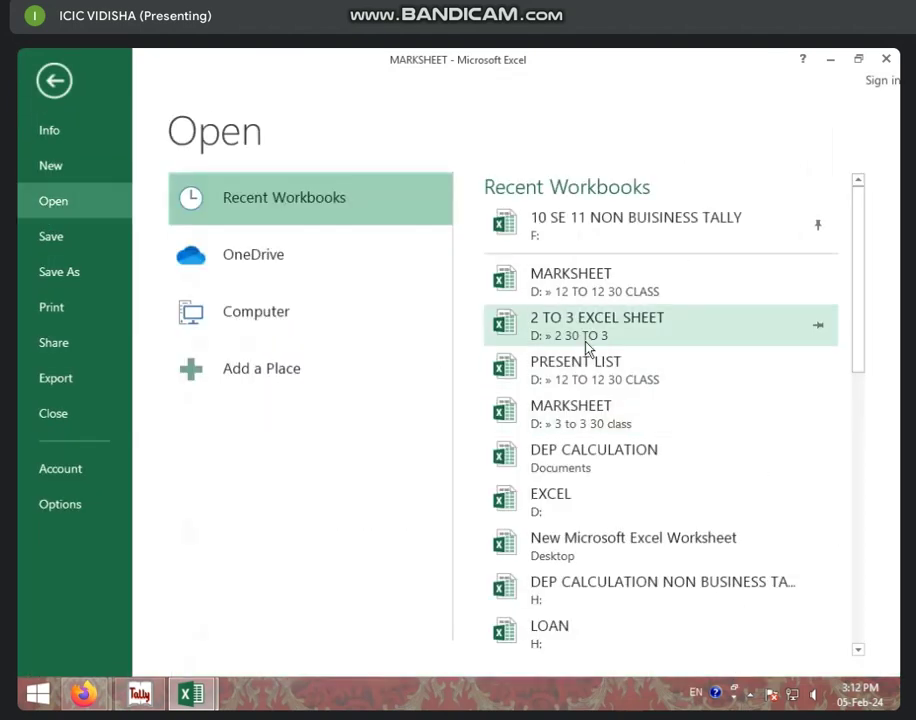
left_click(587, 347)
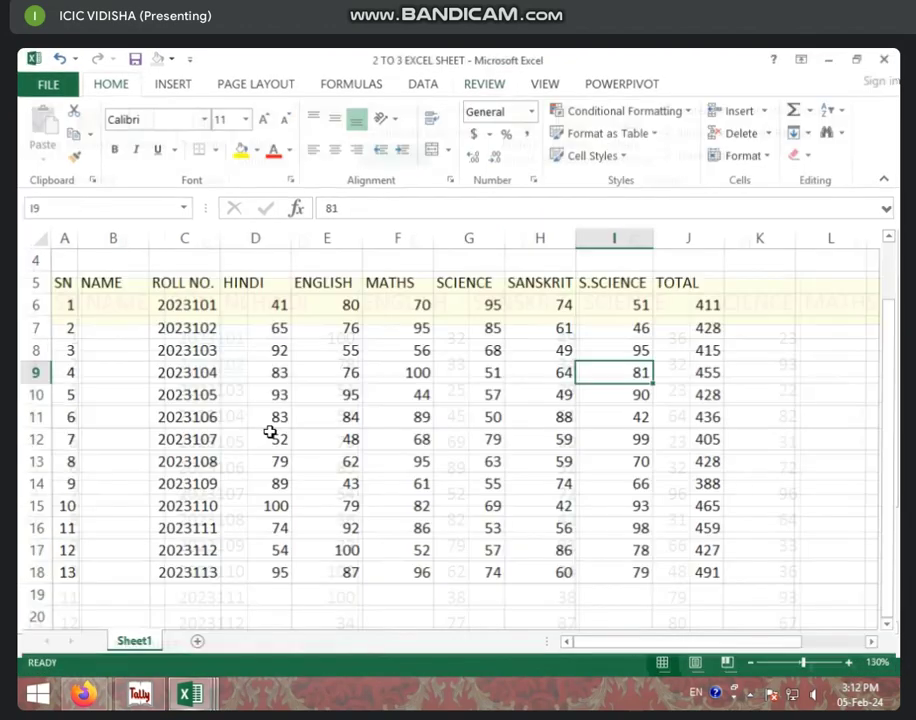
left_click(270, 440)
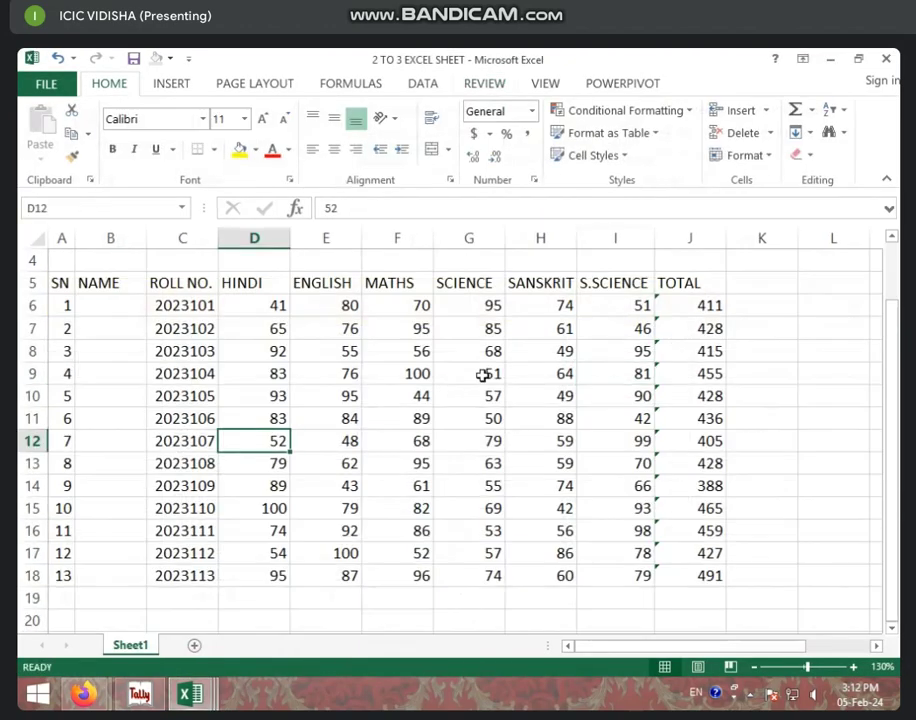
Share the workbook with 'Allow changes by more than one user' ticked and save it.
left_click(488, 84)
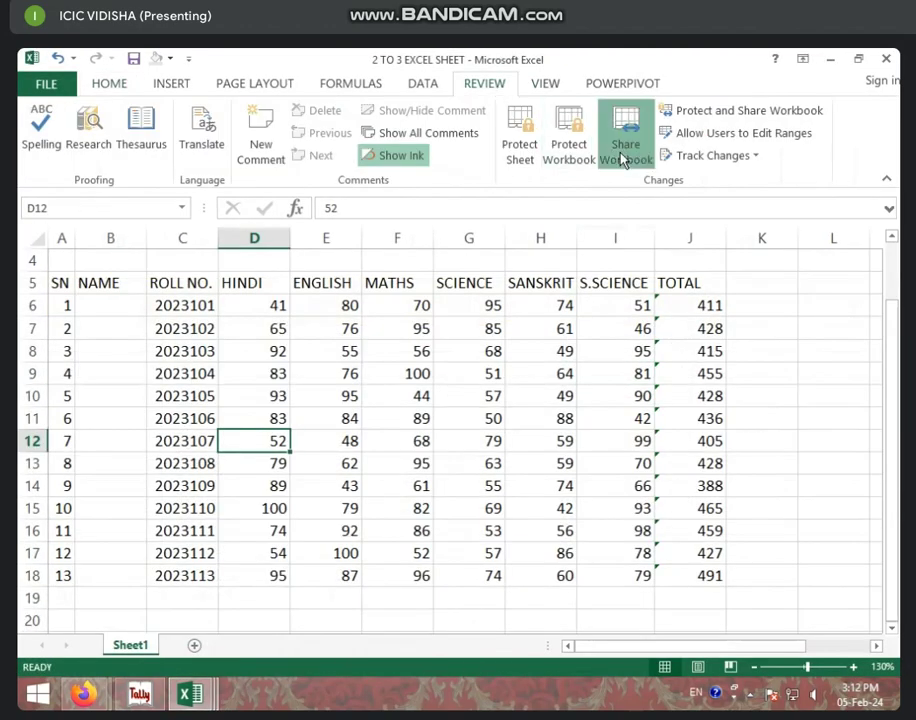
left_click(624, 150)
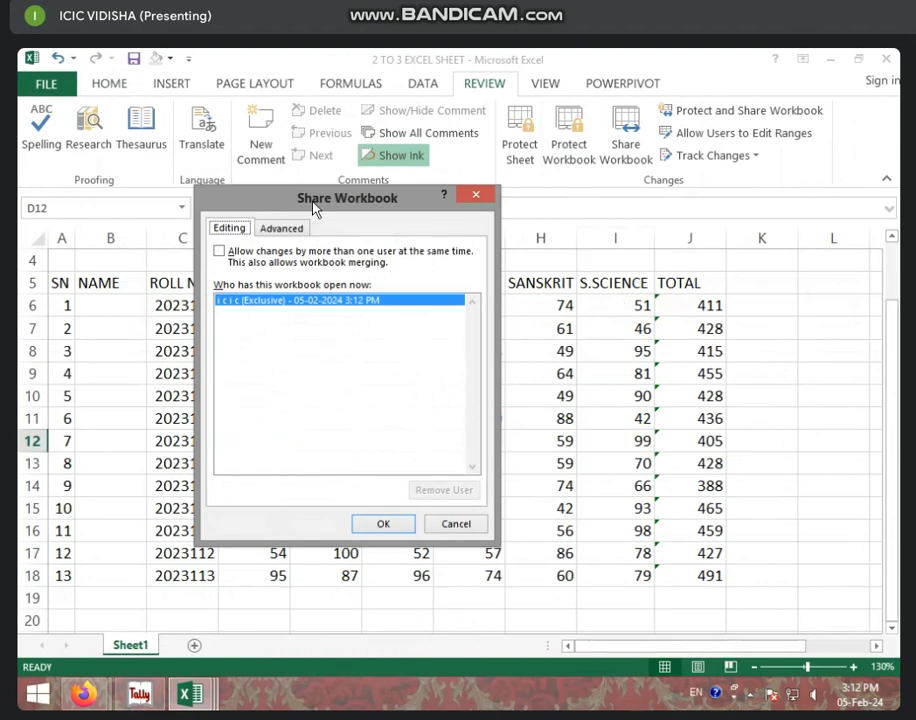
left_click_drag(315, 207, 274, 210)
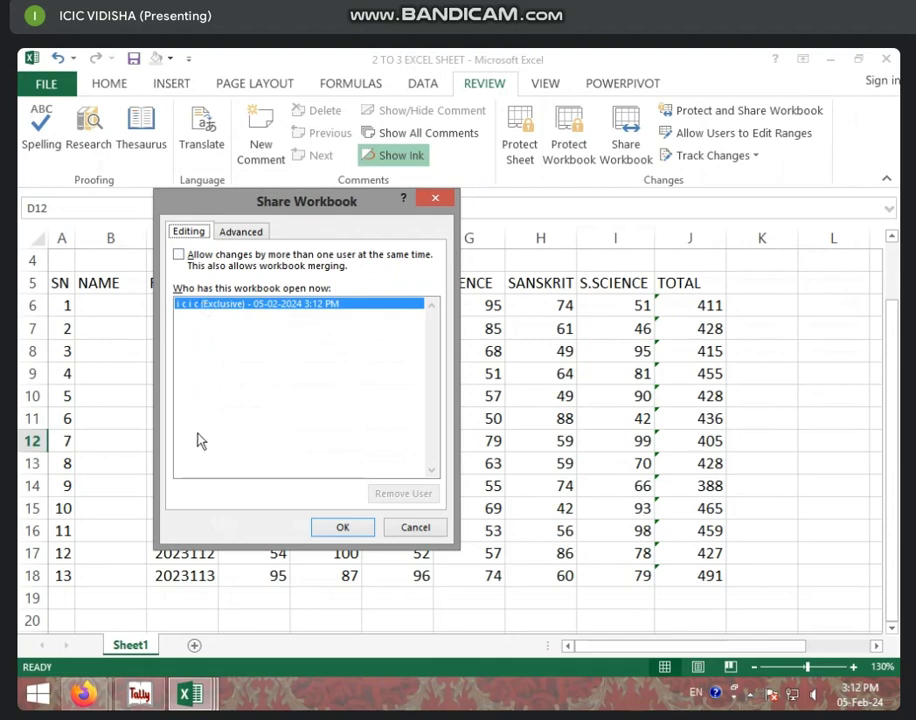
left_click(180, 256)
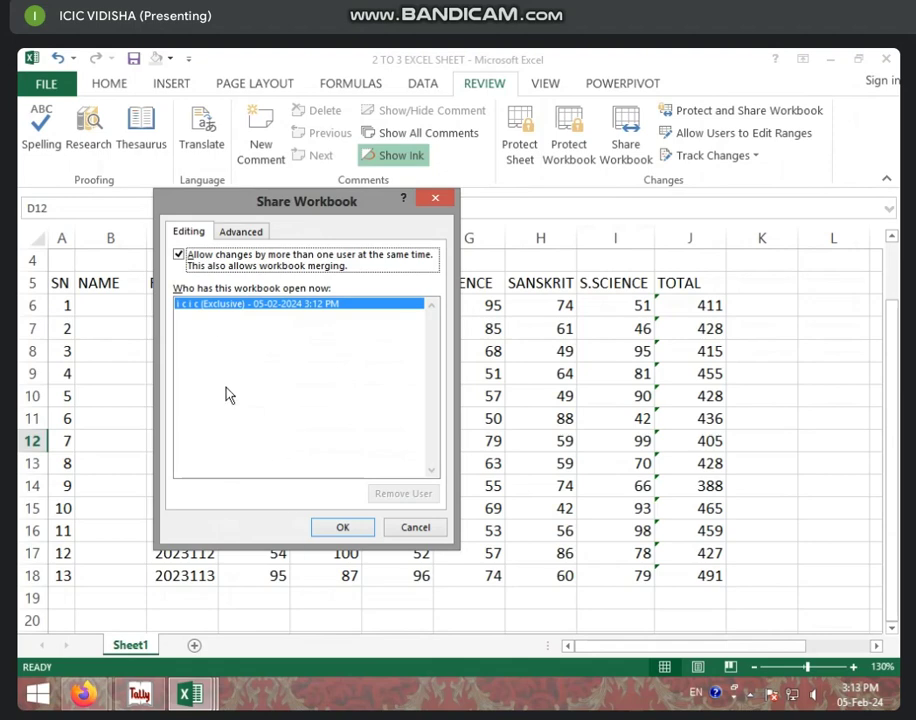
left_click(342, 527)
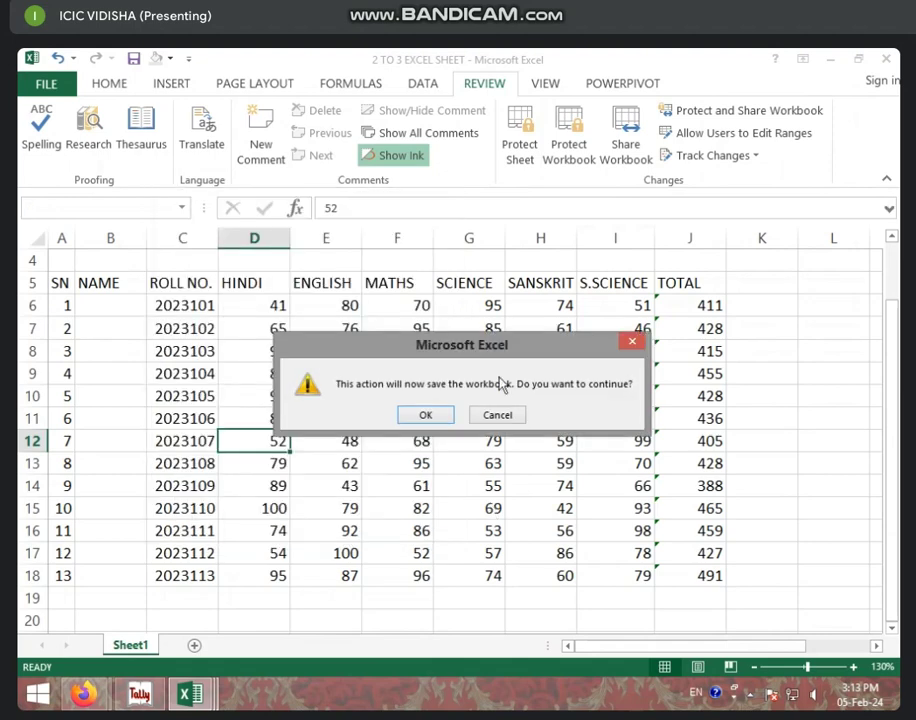
left_click(425, 415)
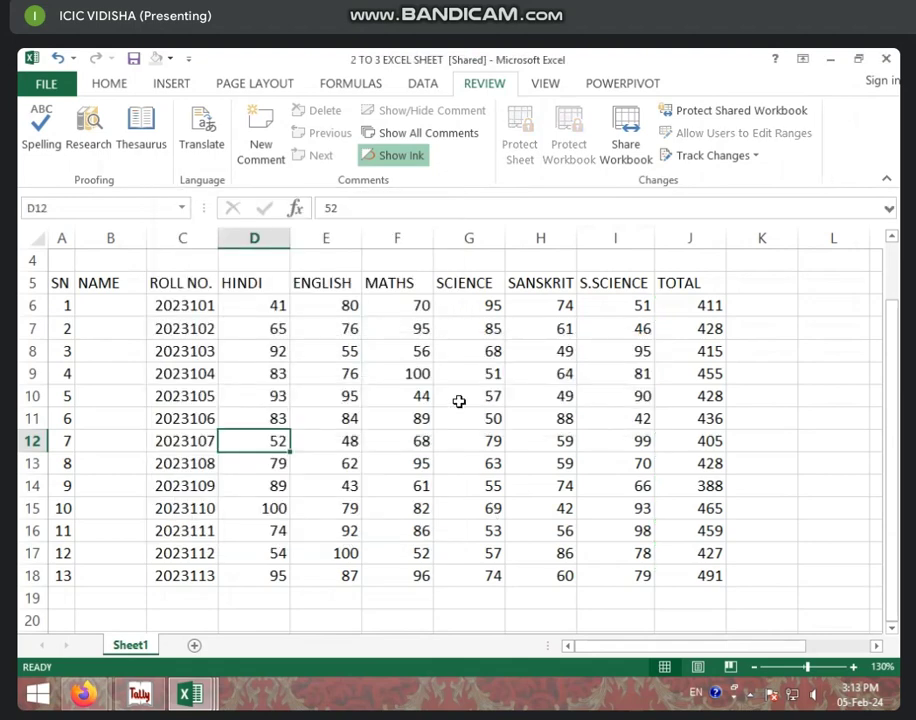
left_click(495, 396)
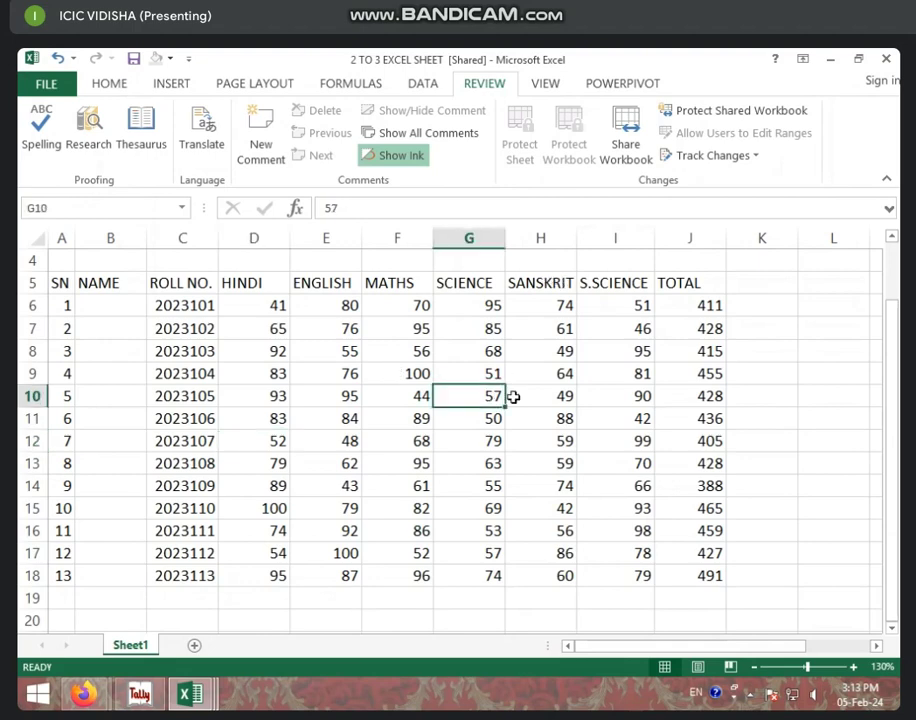
scroll(466, 480, "down", 2)
left_click(461, 500)
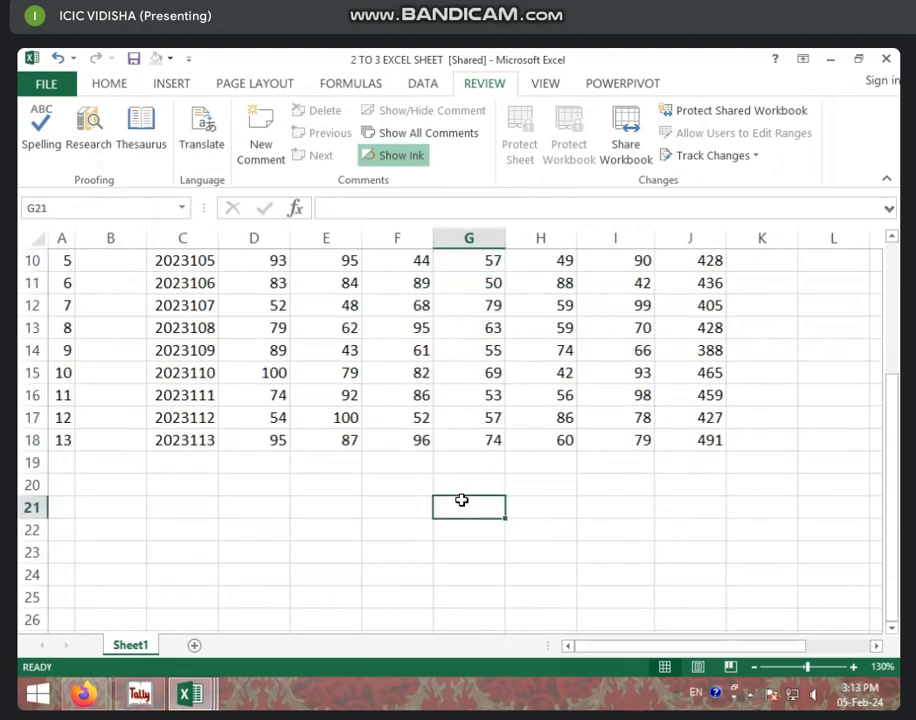
type("645")
left_click(444, 545)
left_click(391, 548)
left_click(385, 530)
type("6")
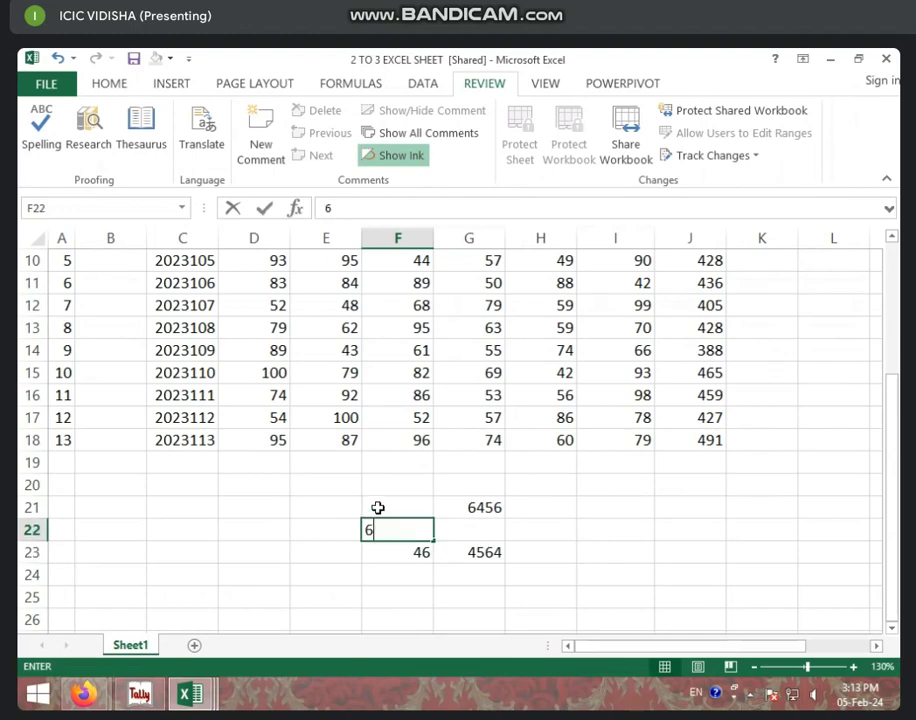
left_click(296, 533)
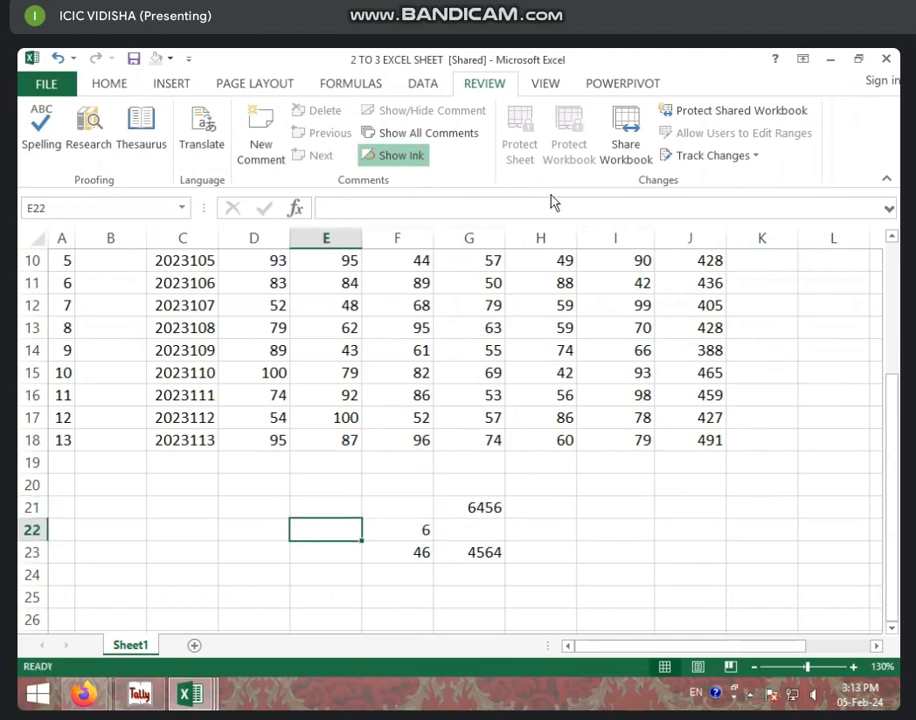
left_click(380, 503)
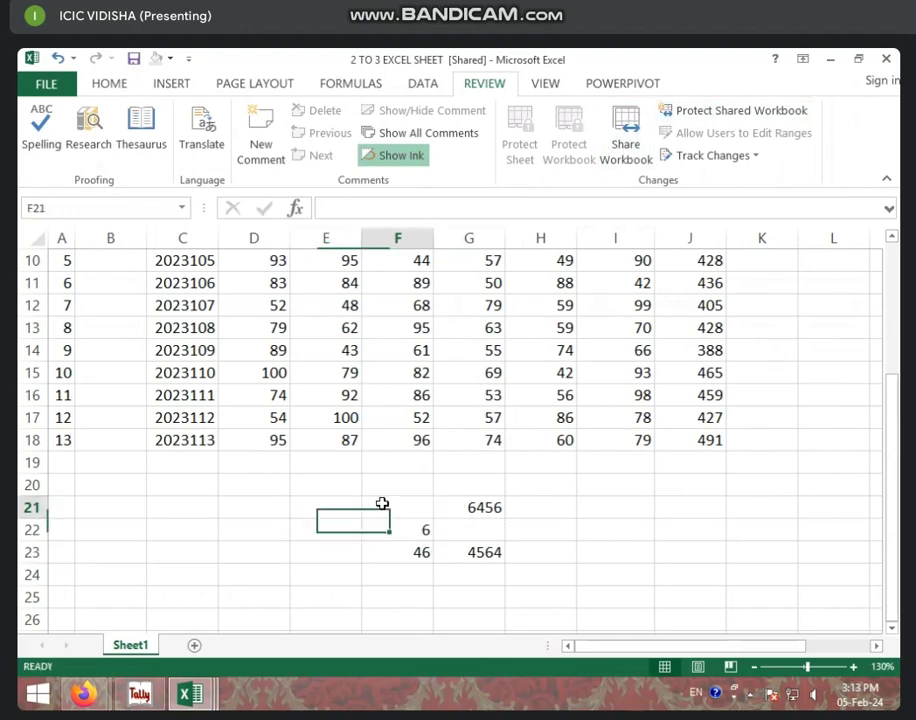
left_click_drag(368, 466, 452, 569)
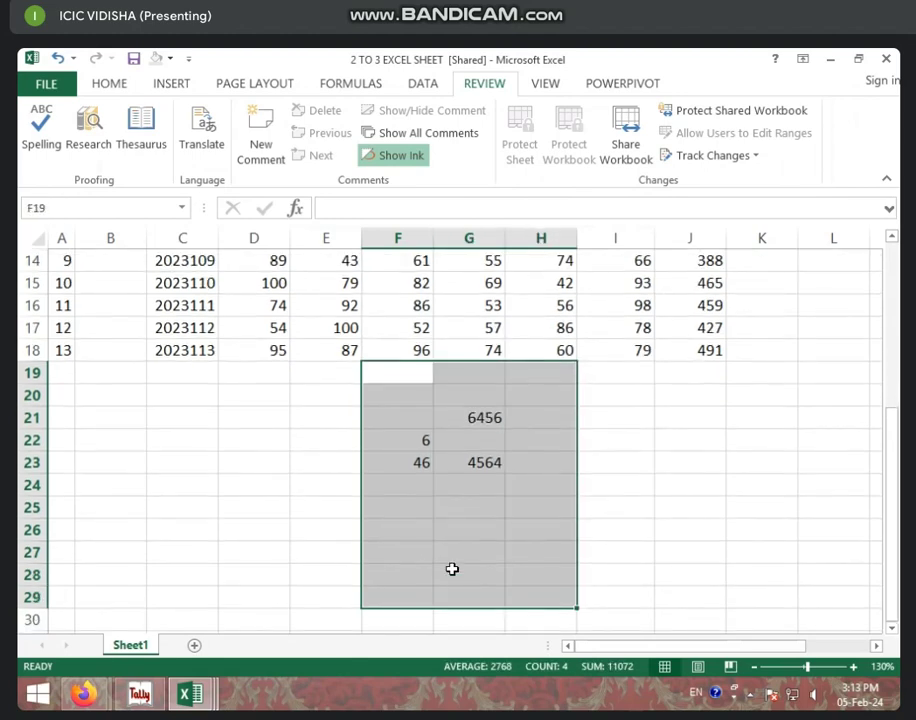
key("Delete")
left_click(468, 529)
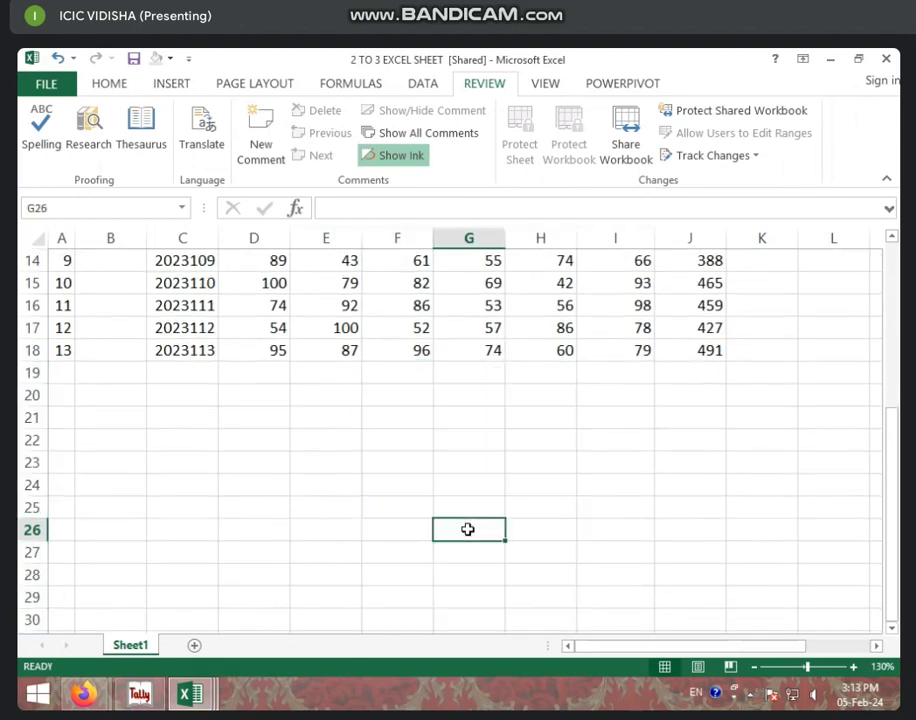
Open and cancel the Share Workbook settings, then browse the Home, Insert and Page Layout tabs.
left_click(620, 150)
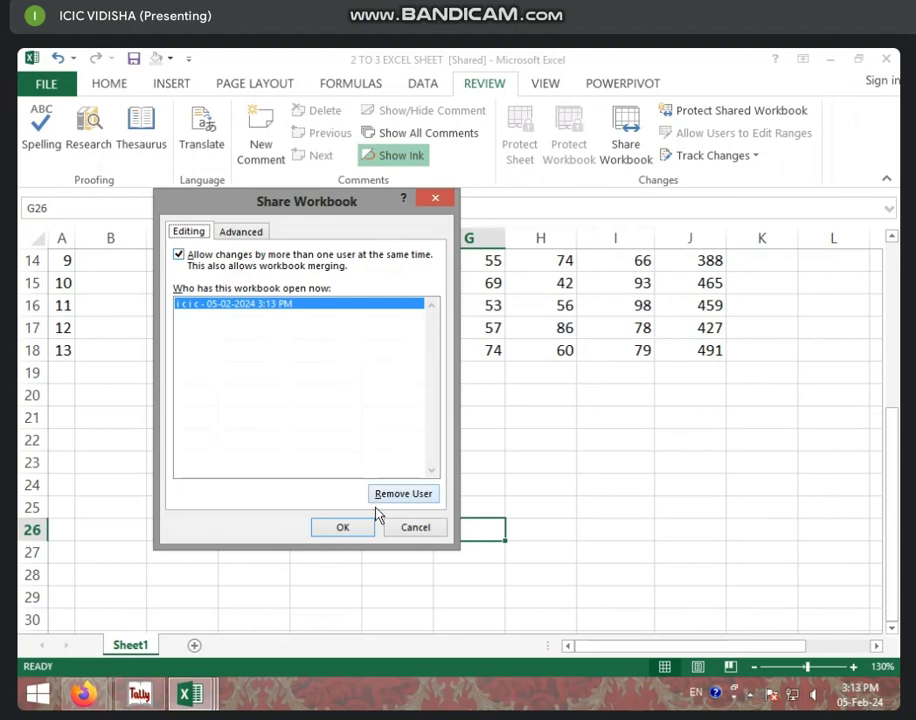
left_click(415, 527)
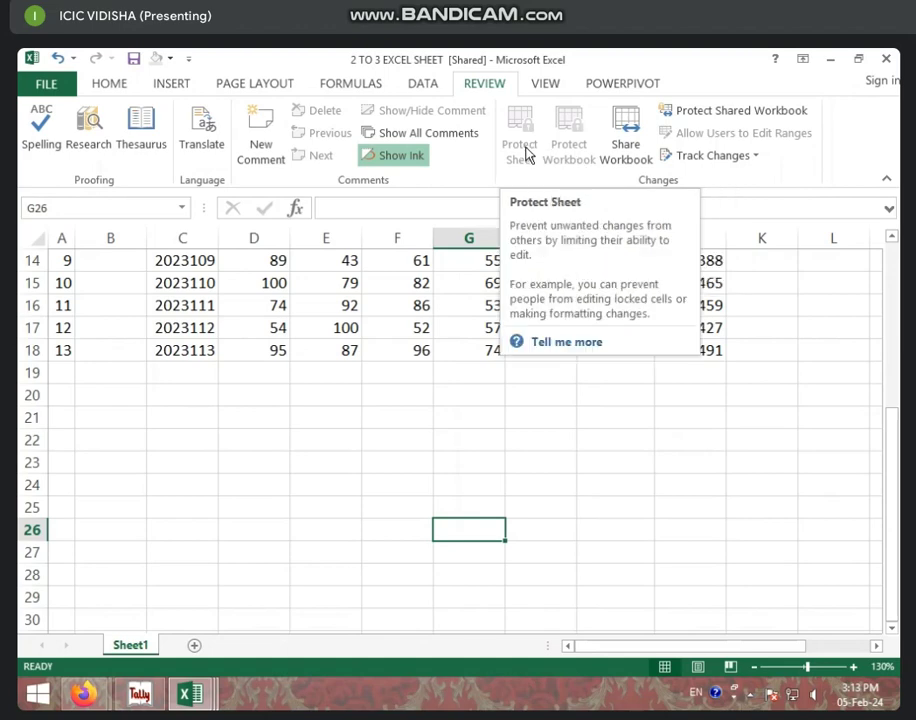
left_click(110, 84)
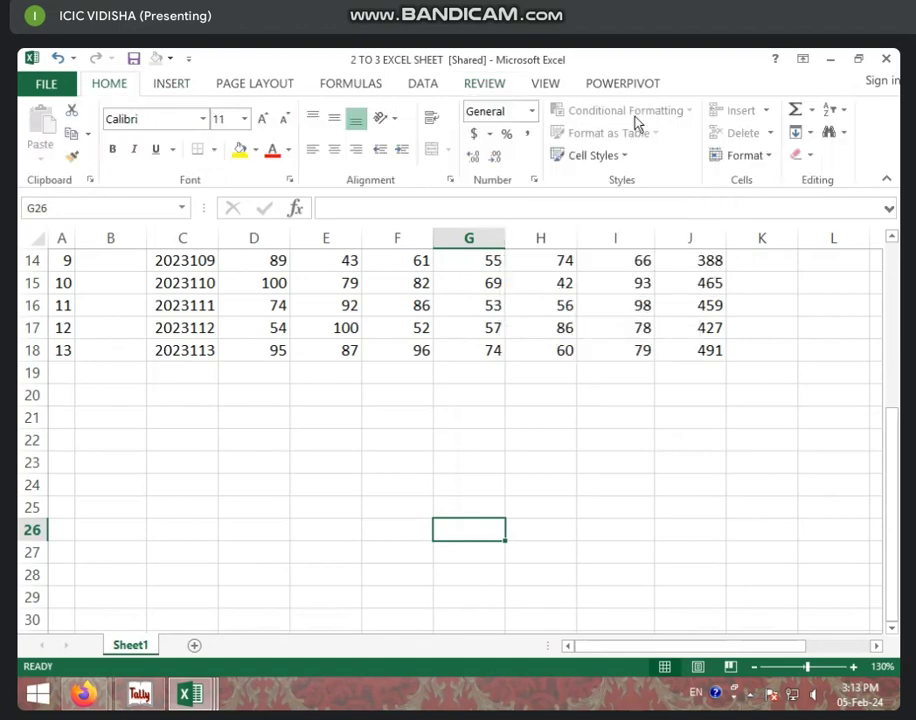
left_click(166, 84)
left_click(240, 84)
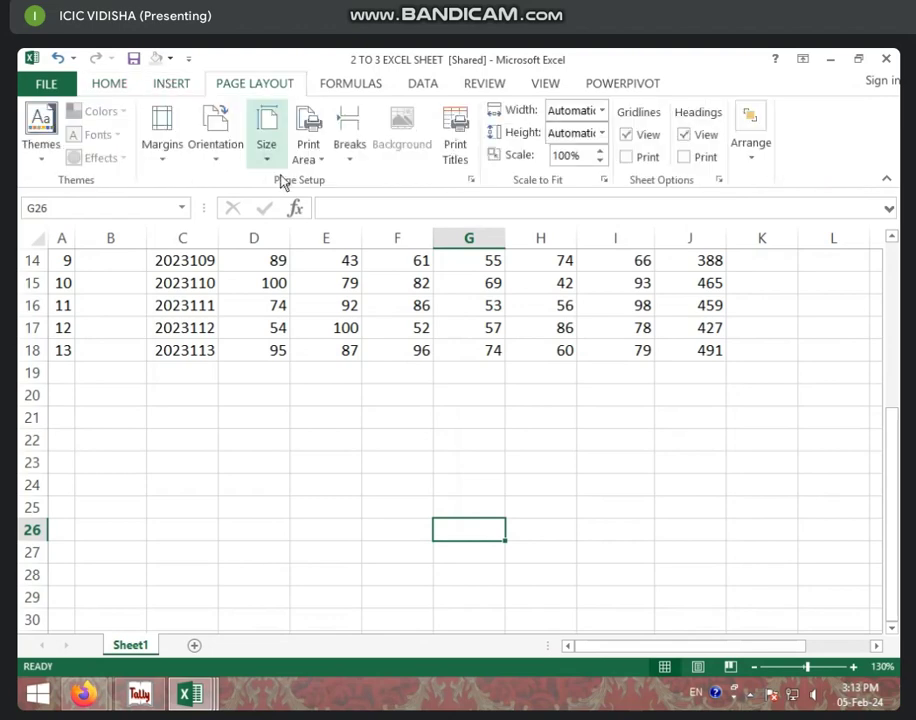
Select cell D15 and return to the Review tab.
left_click(268, 283)
scroll(275, 307, "up", 3)
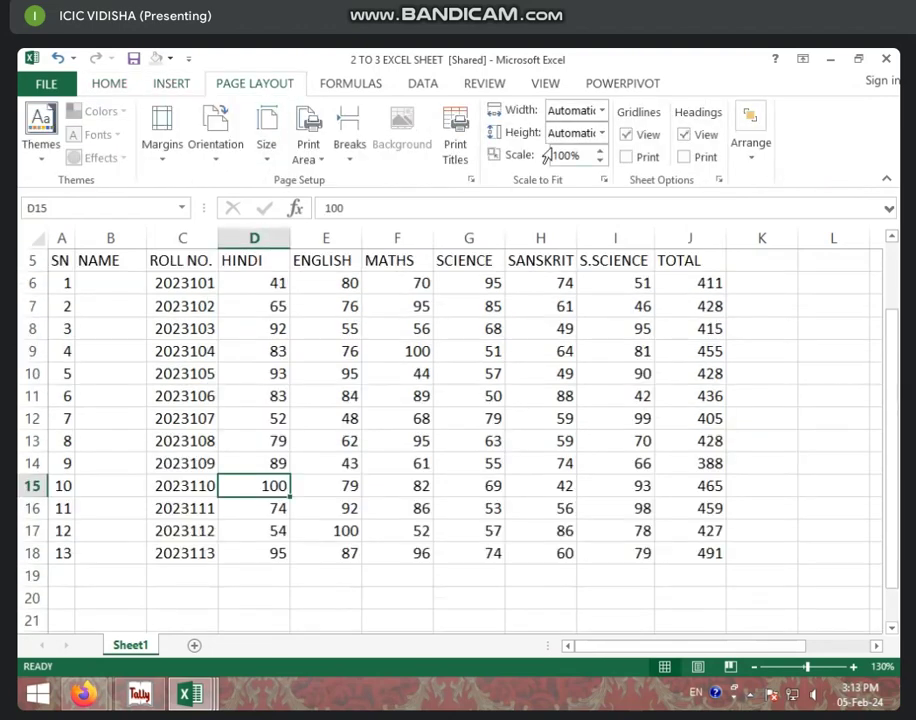
left_click(486, 84)
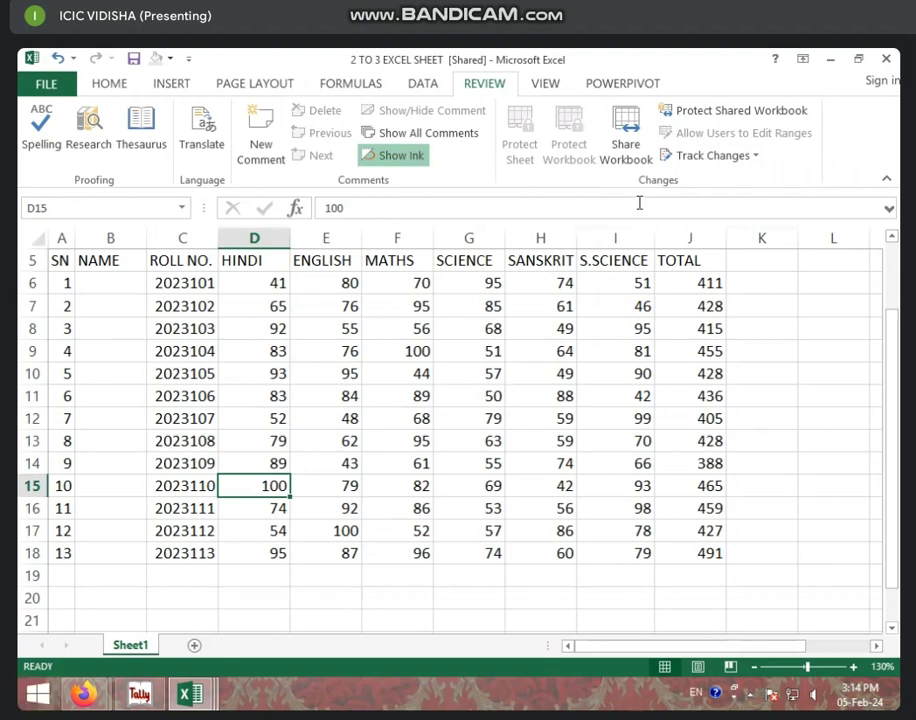
Untick 'Allow changes by more than one user' and confirm removing the workbook from shared use.
left_click(626, 140)
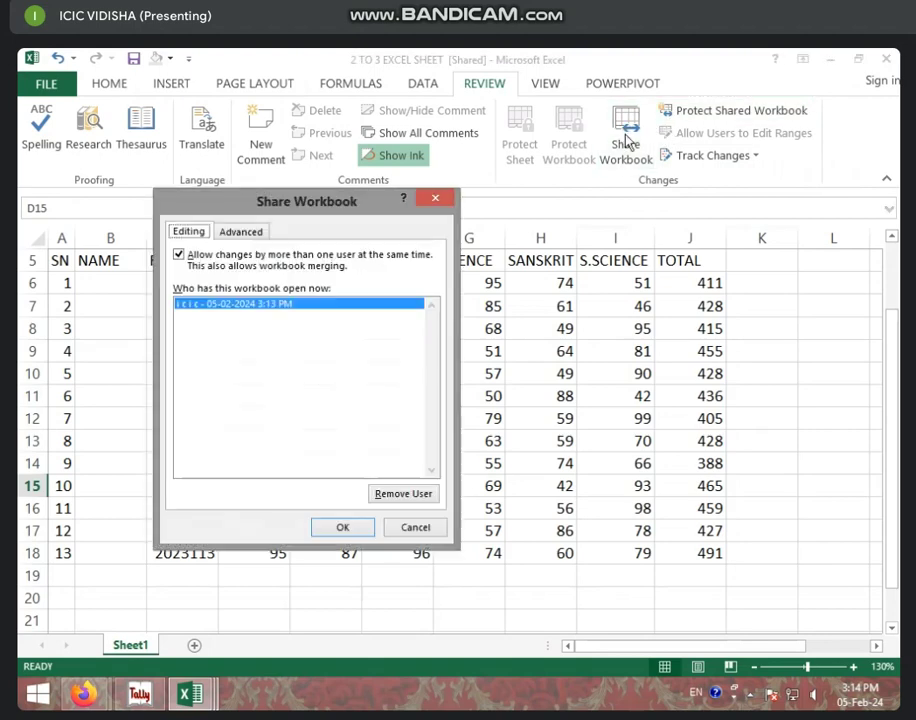
left_click(180, 256)
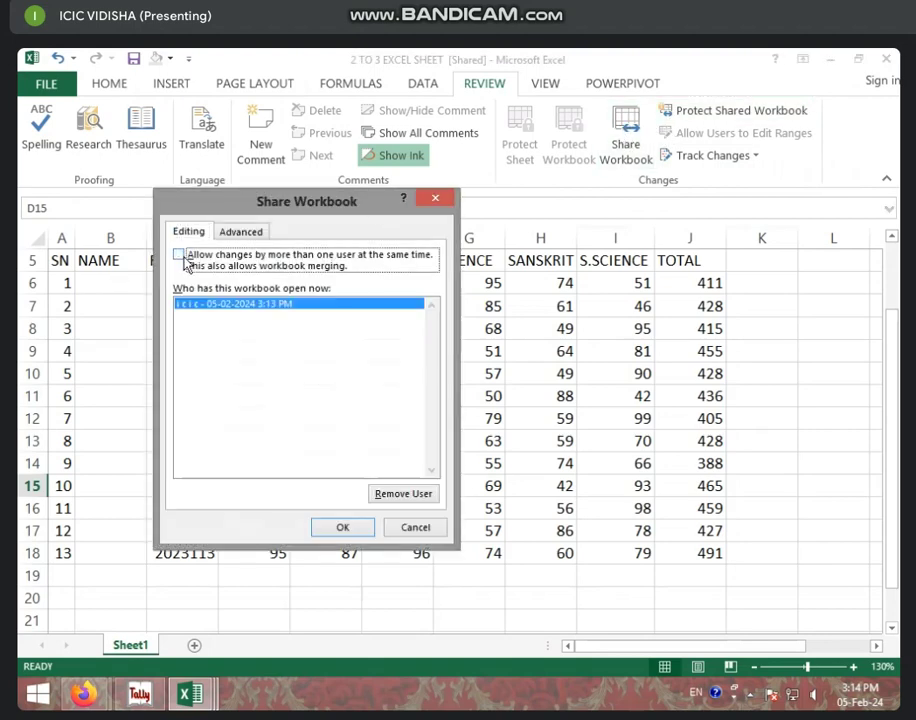
left_click(340, 528)
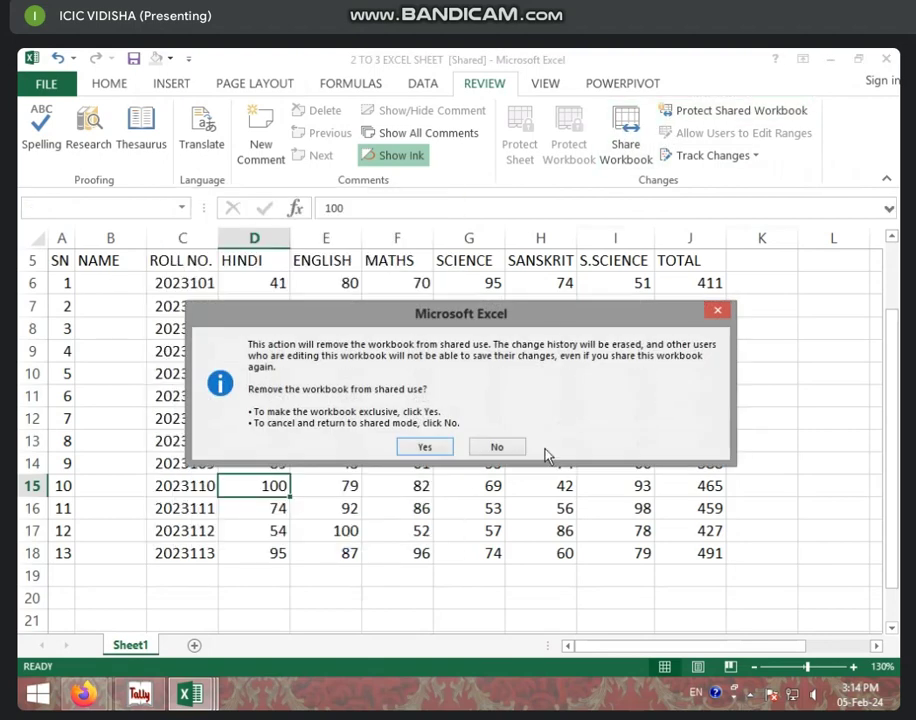
left_click(425, 446)
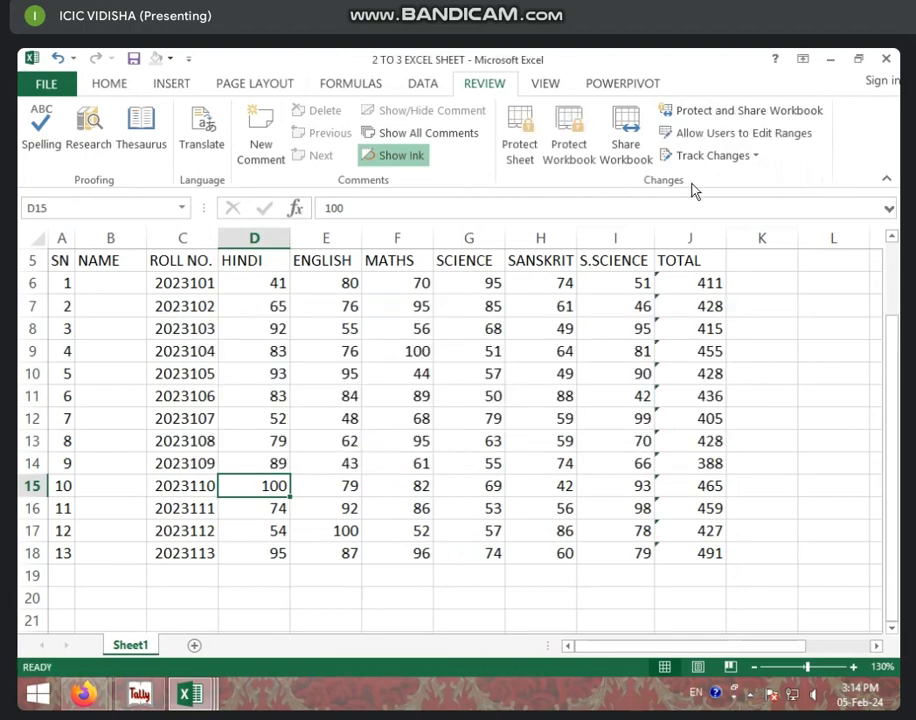
left_click(510, 375)
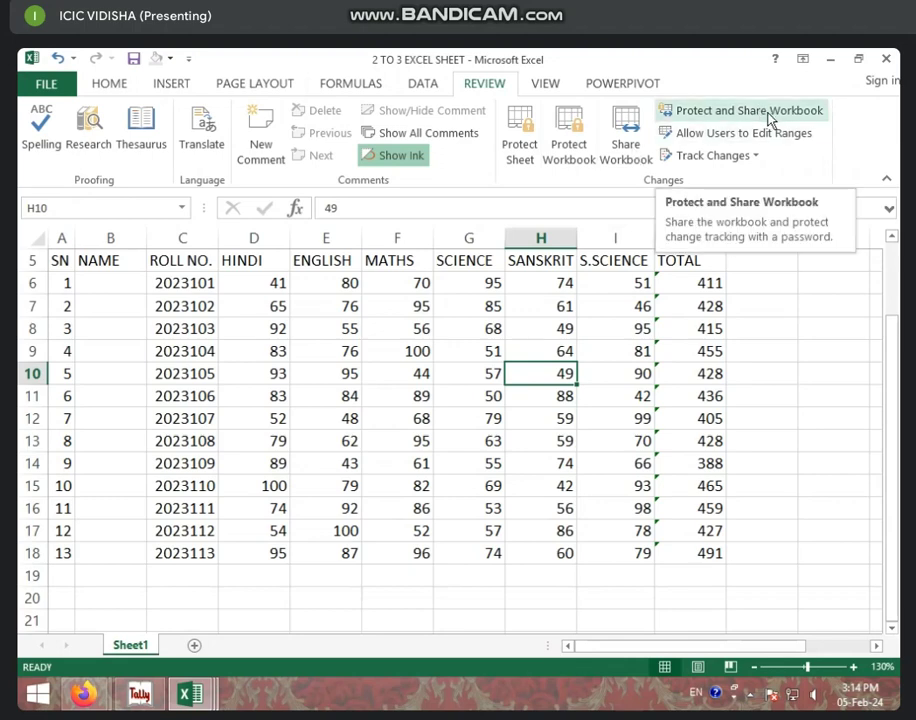
Protect and share the workbook with tracked changes, set and confirm a password, and save.
left_click(785, 117)
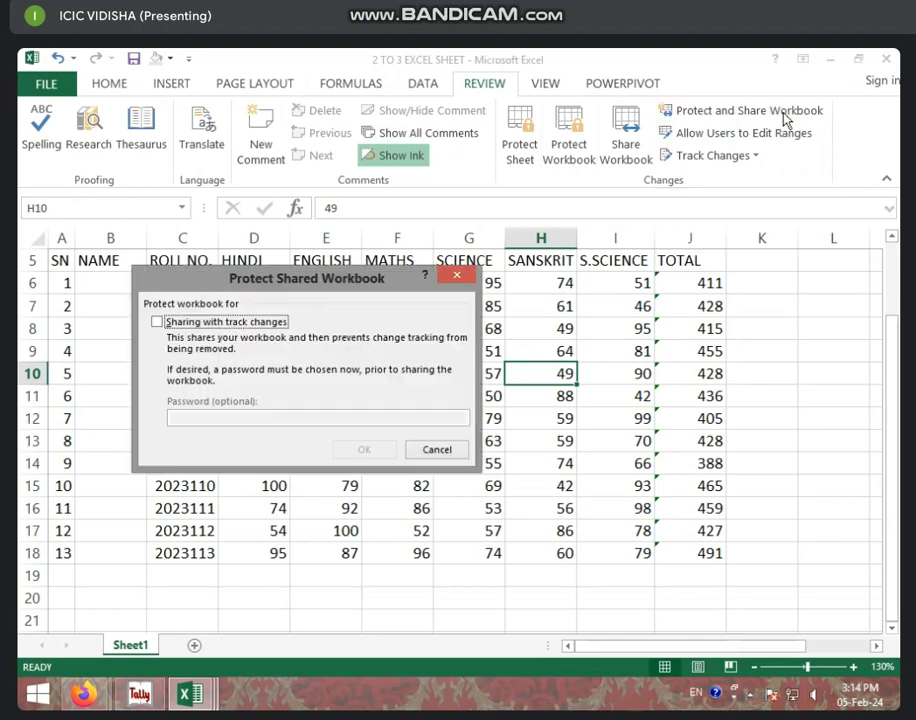
left_click(157, 322)
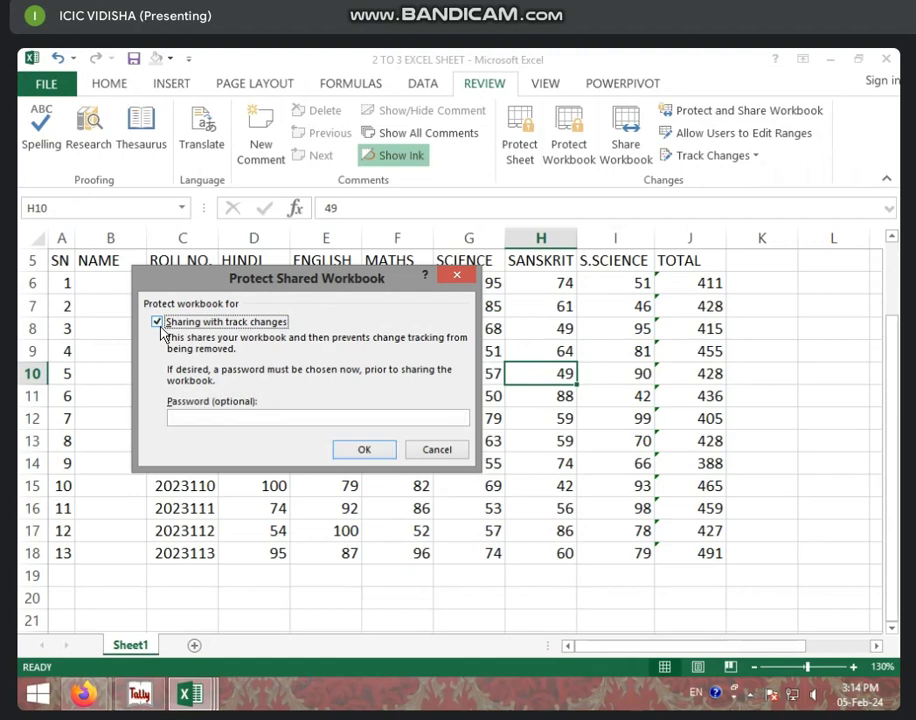
left_click(185, 413)
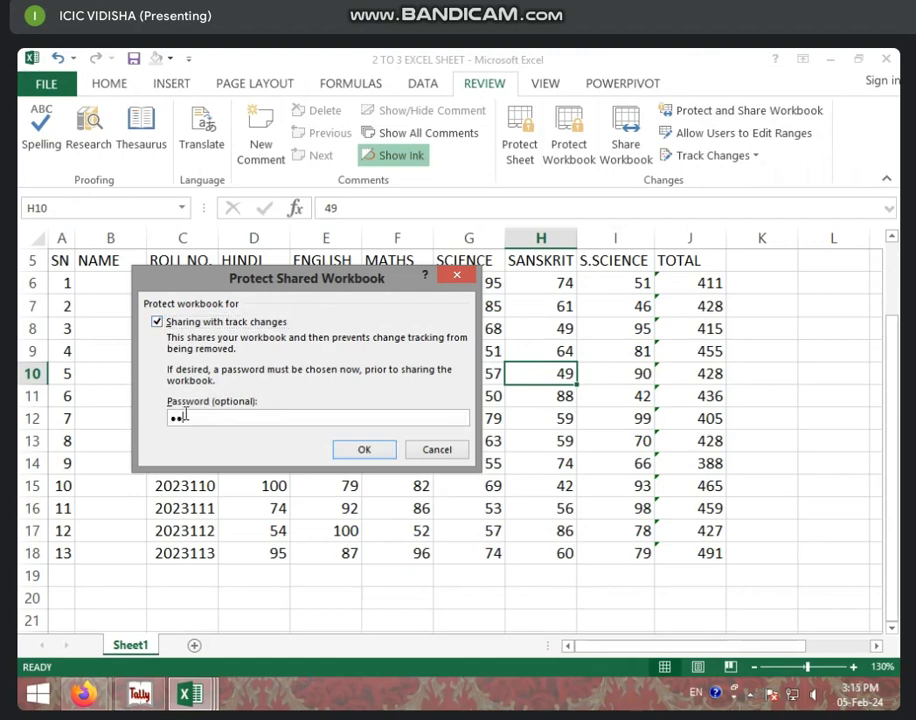
left_click(360, 449)
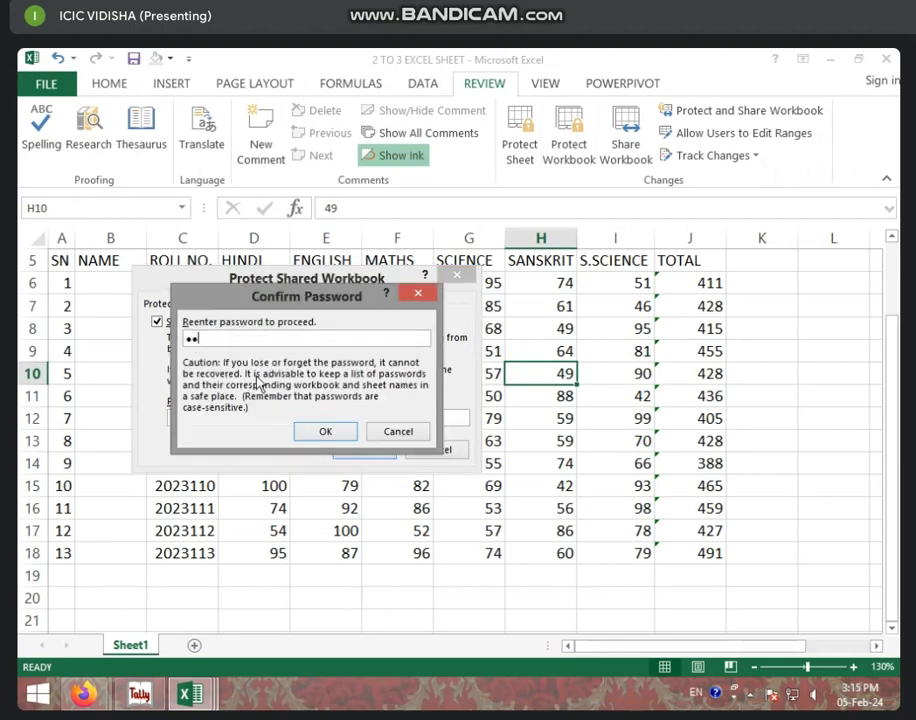
left_click(322, 432)
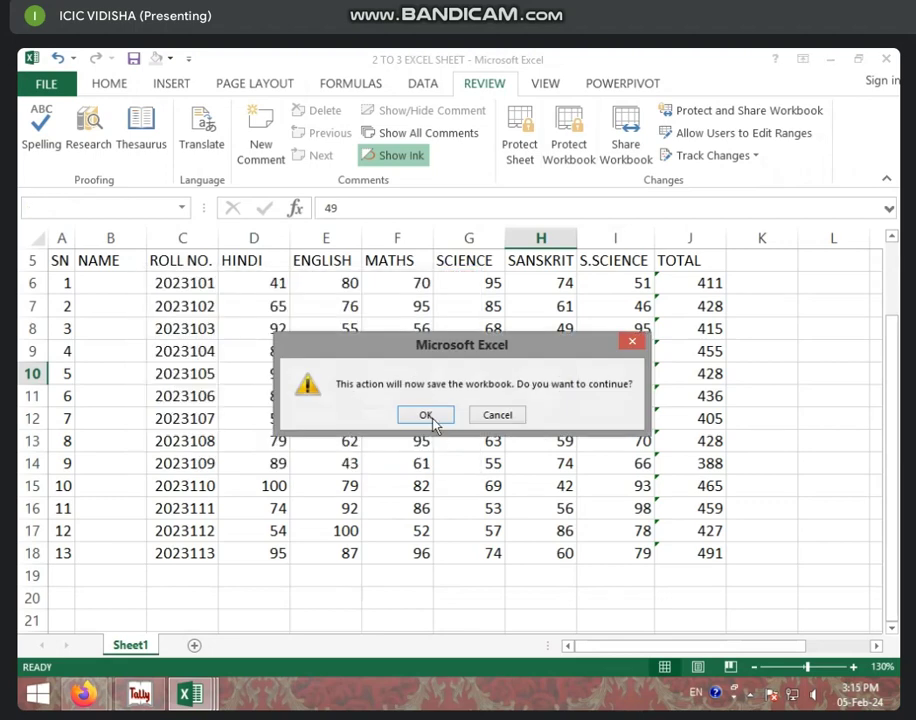
left_click(426, 415)
left_click(372, 464)
left_click(471, 424)
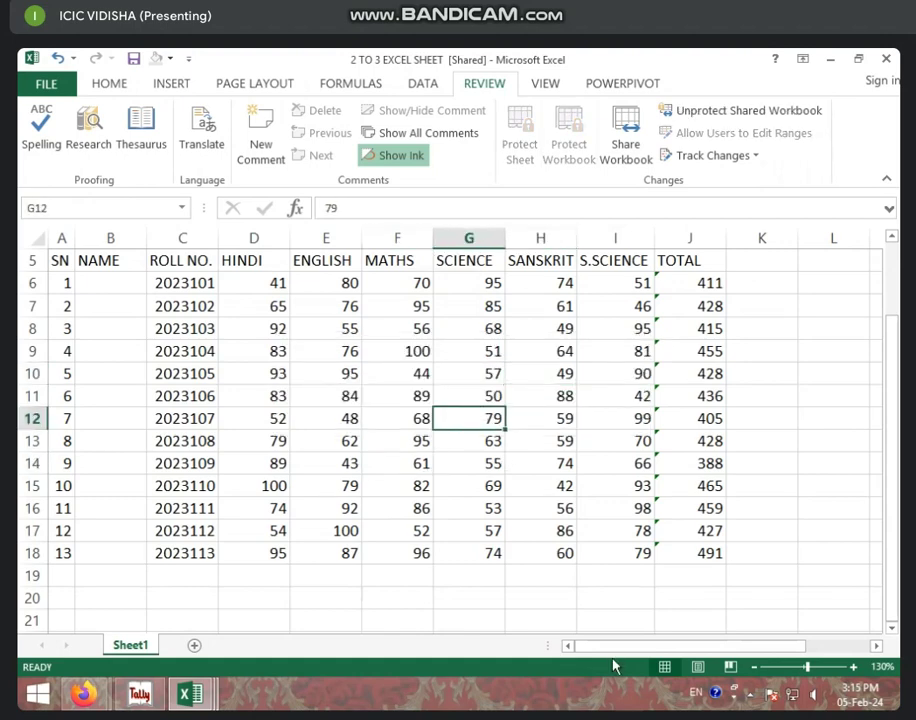
Scroll right and enter 14 in cells K6 and K8.
mouse_move(628, 647)
left_mouse_down()
mouse_move(652, 648)
mouse_move(680, 618)
left_mouse_up()
scroll(690, 400, "up", 2)
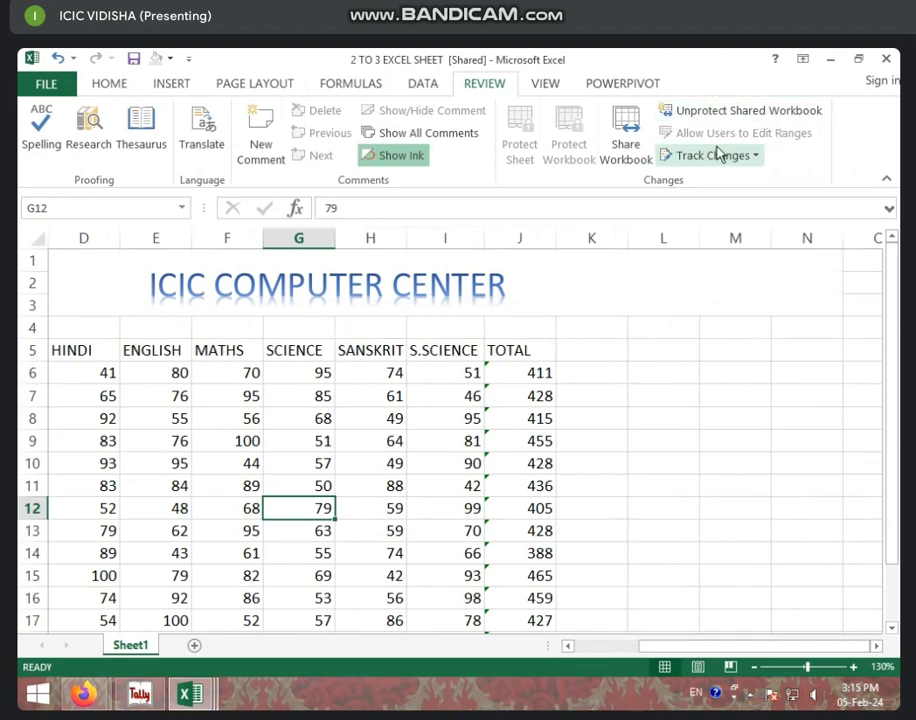
left_click(620, 387)
left_click(597, 371)
type("14")
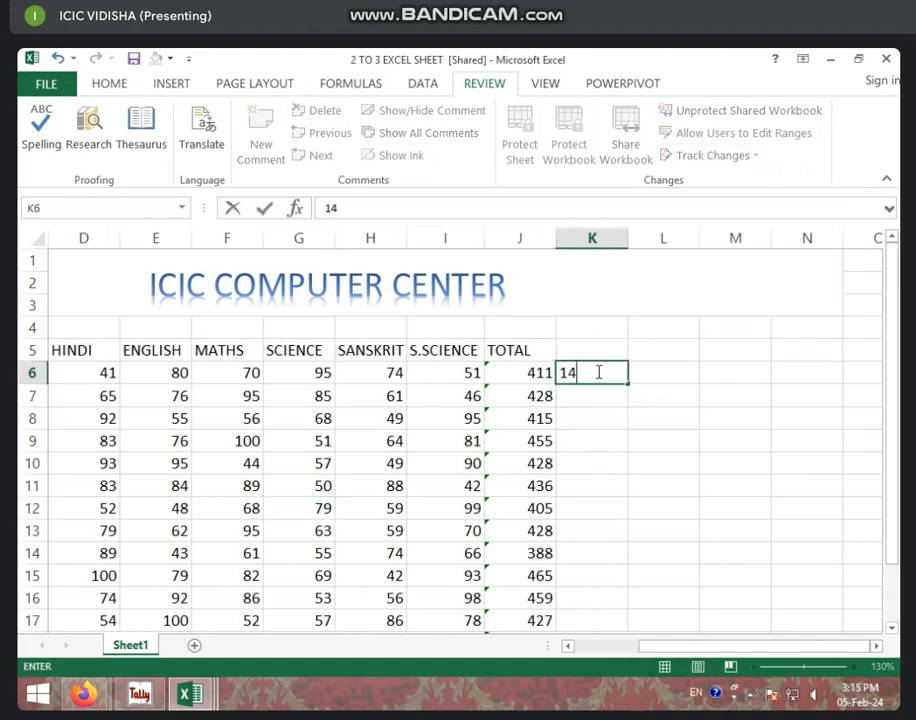
left_click(606, 417)
type("14")
left_click(602, 460)
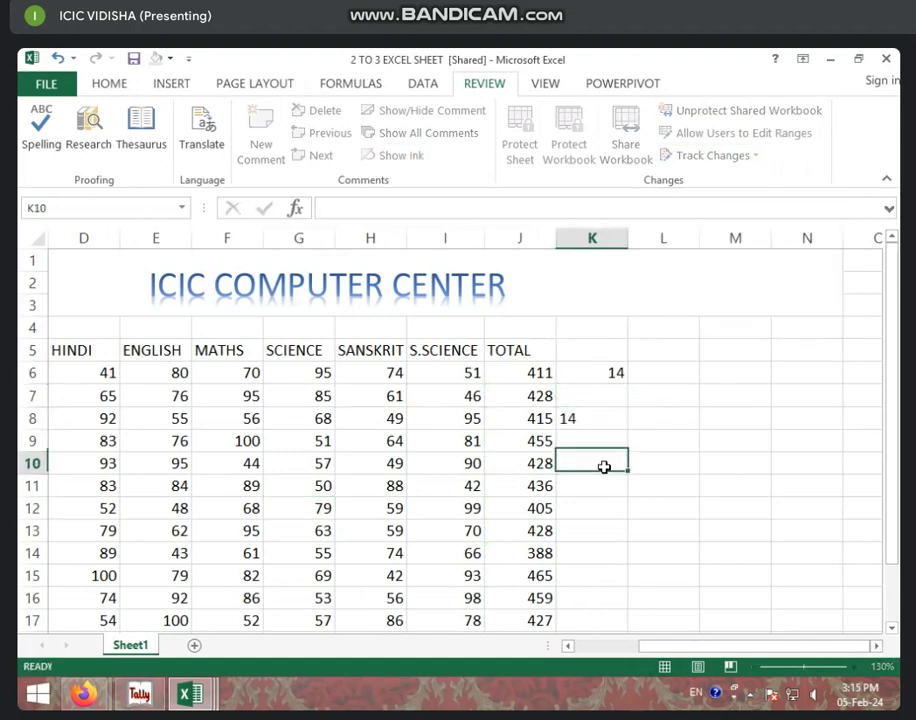
Enter 54645 in L8 and 45645 in L9.
left_click(671, 420)
type("54645")
left_click(671, 443)
type("45645")
left_click(662, 494)
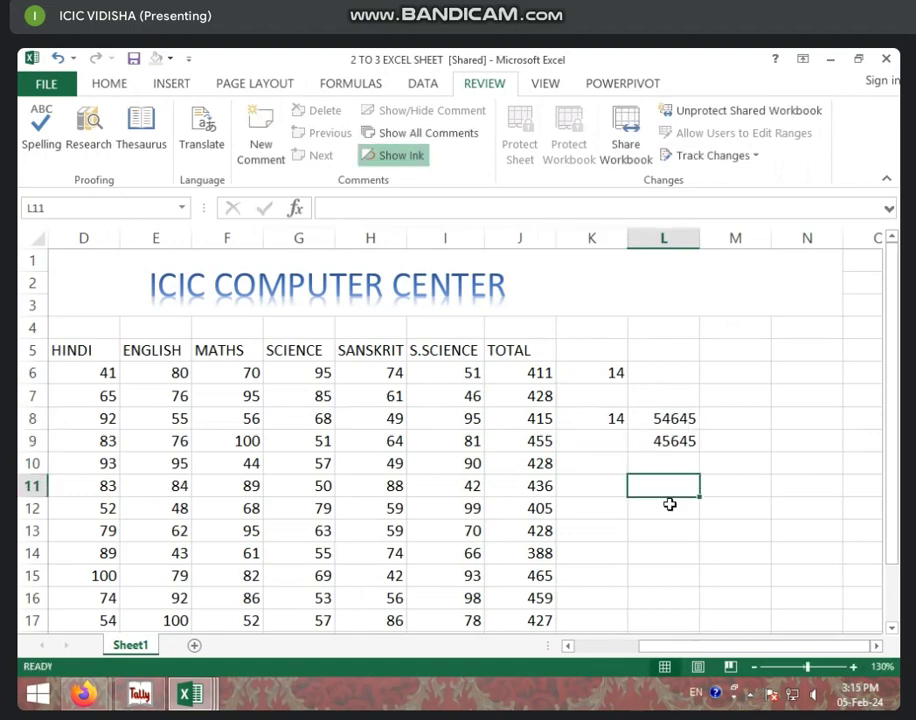
left_click(789, 458)
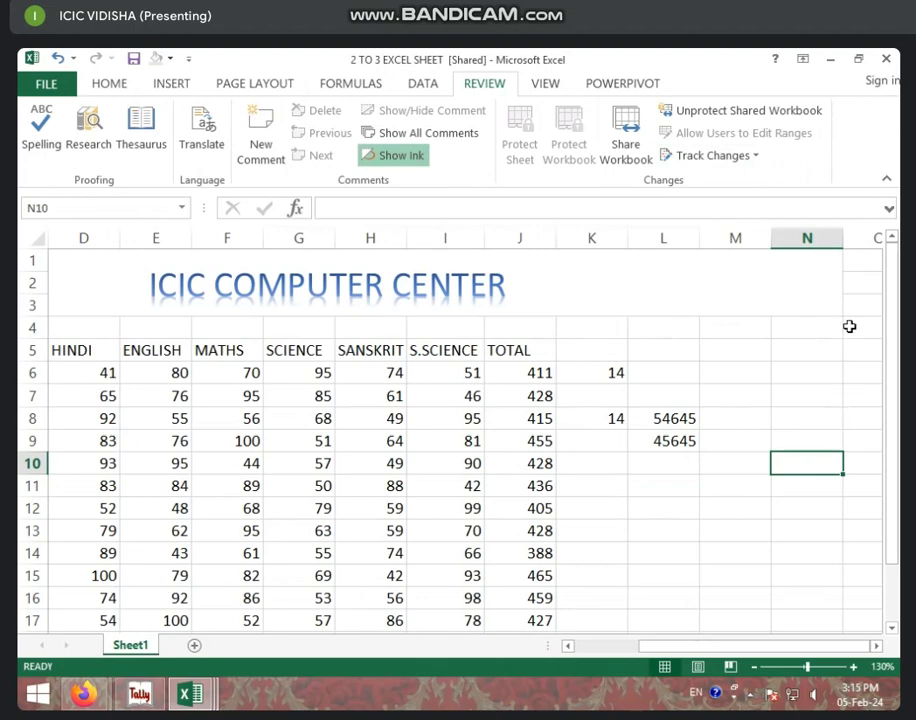
Turn on Highlight Changes on screen so K6, K8, L8 and L9 are marked as changed.
left_click(762, 160)
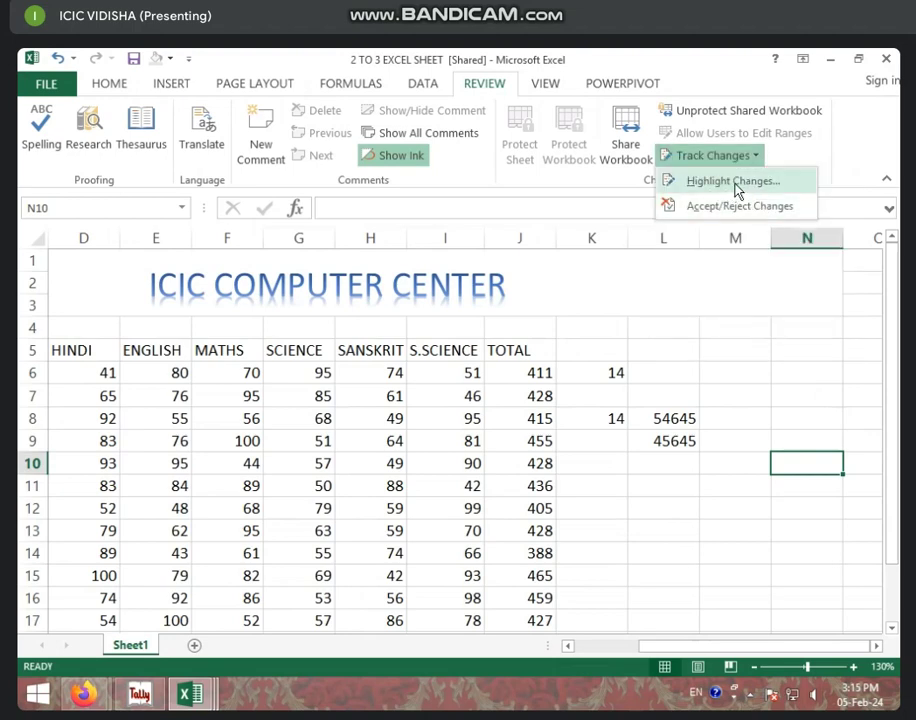
left_click(737, 191)
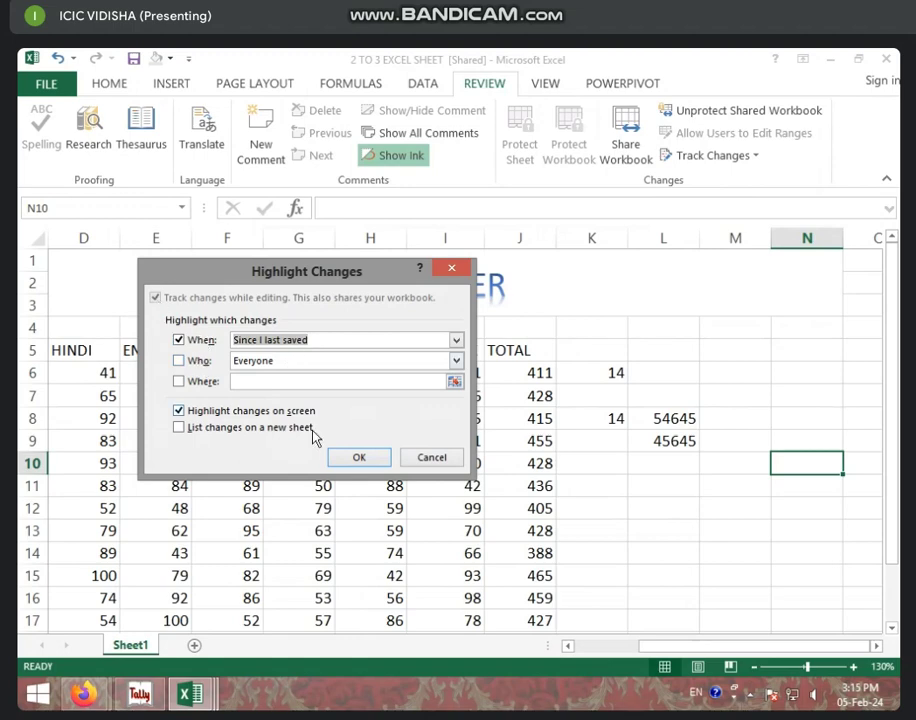
left_click(357, 457)
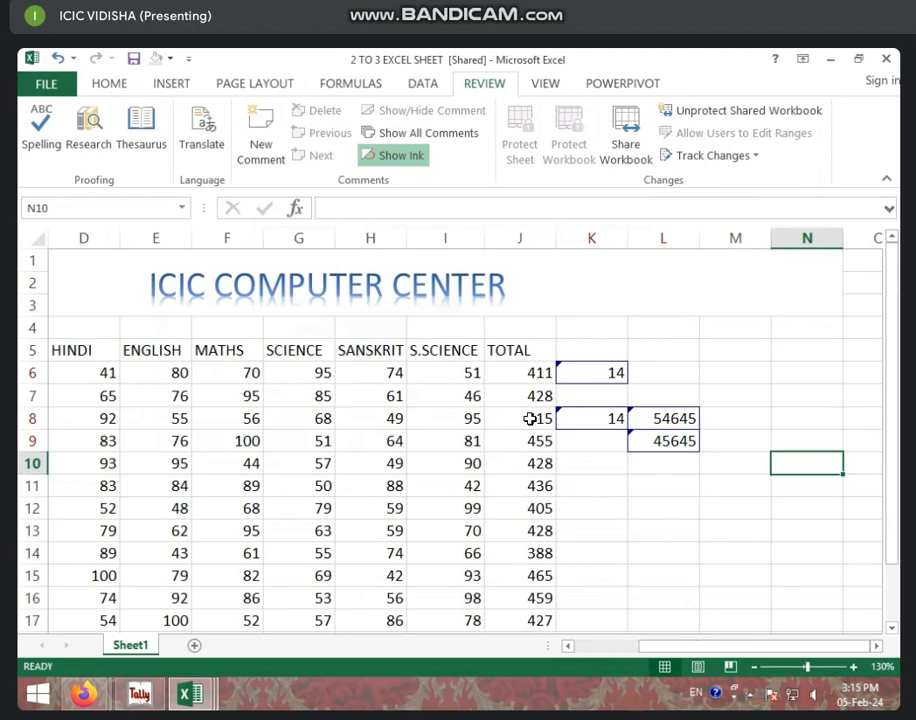
Unprotect the shared workbook with its password and confirm it stops being shared.
left_click(727, 113)
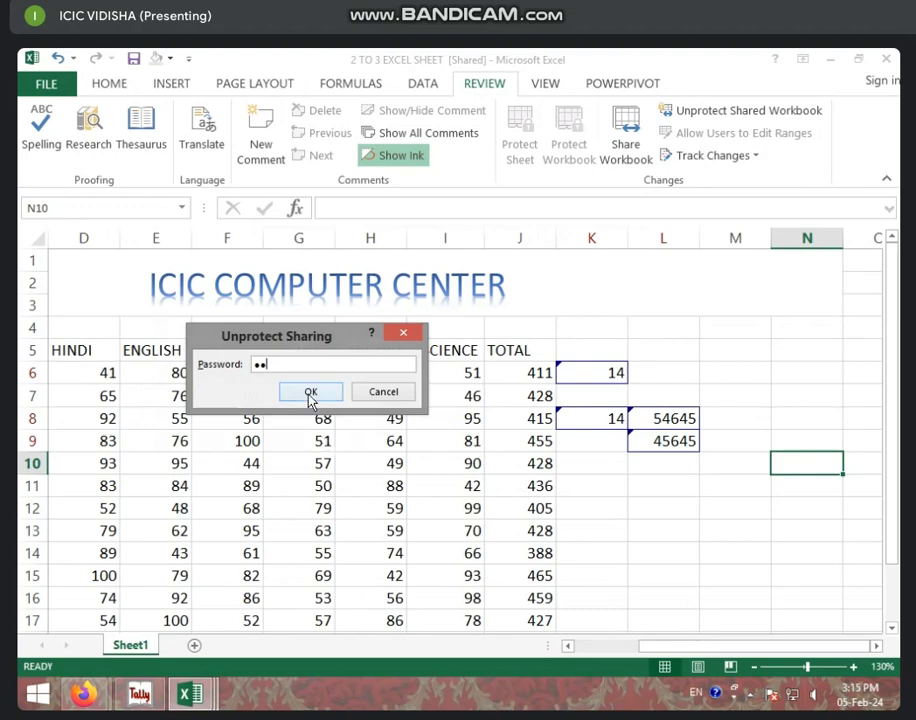
left_click(311, 395)
left_click(447, 445)
left_click(594, 453)
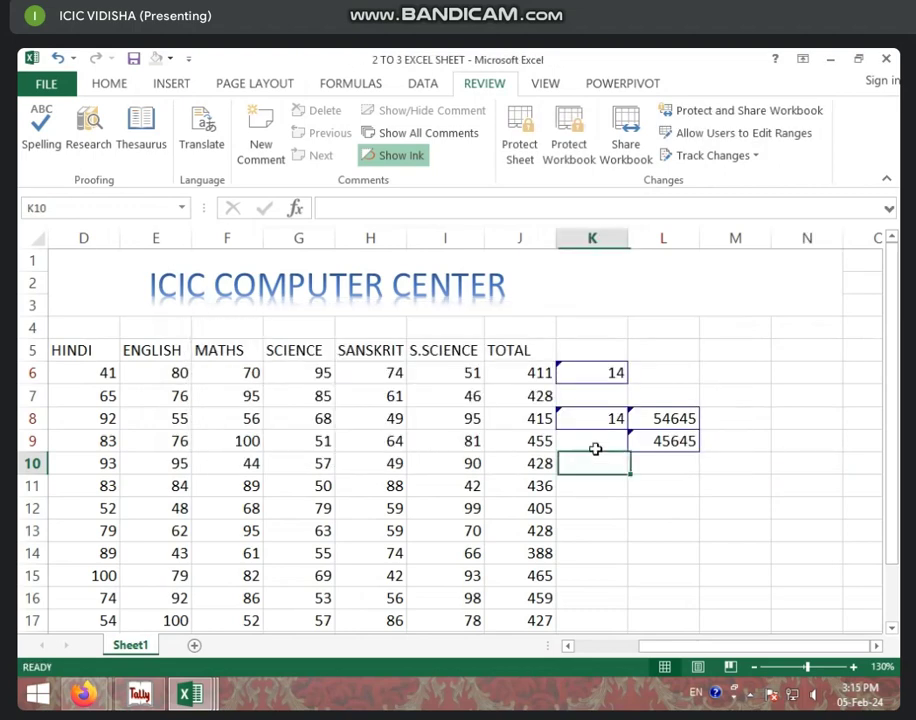
left_click(620, 358)
Delete the test values in K4:O10, leaving empty cell K5 selected.
left_click_drag(588, 330, 854, 462)
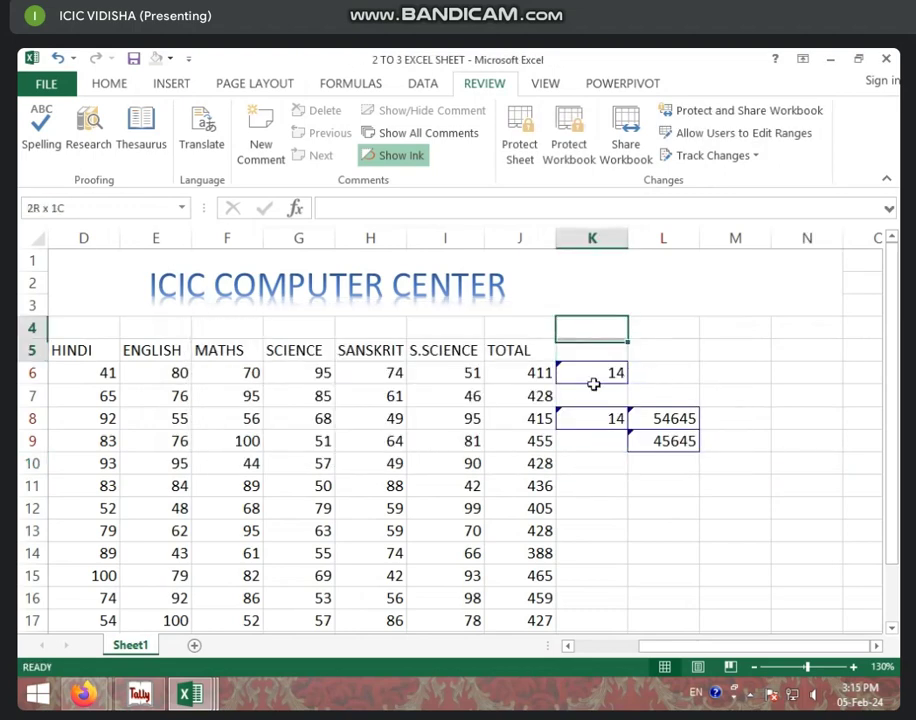
key("Delete")
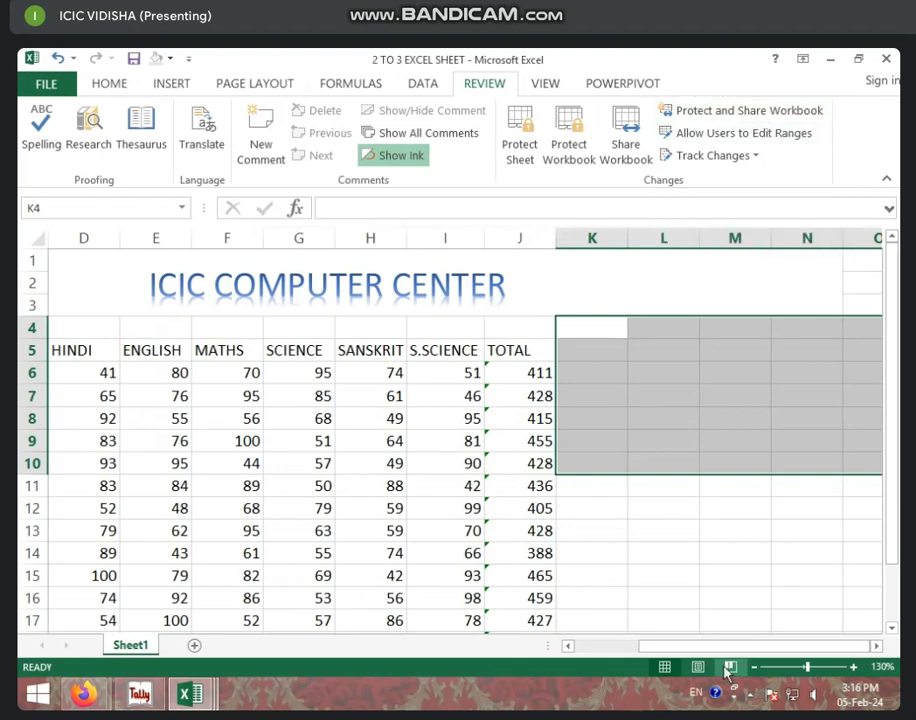
left_click_drag(712, 648, 628, 650)
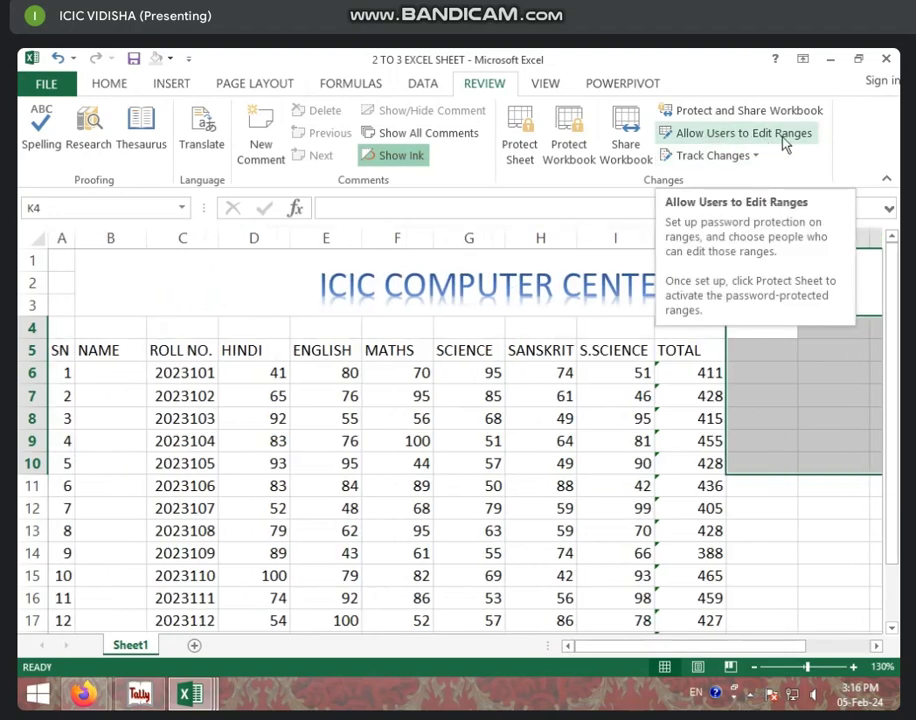
left_click(488, 490)
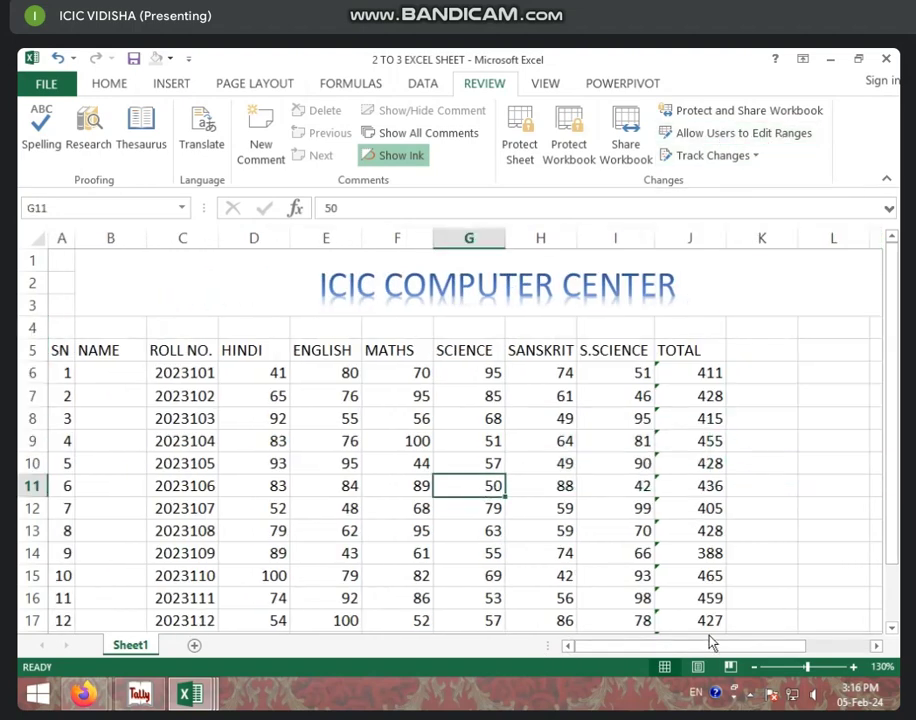
left_click_drag(710, 646, 716, 646)
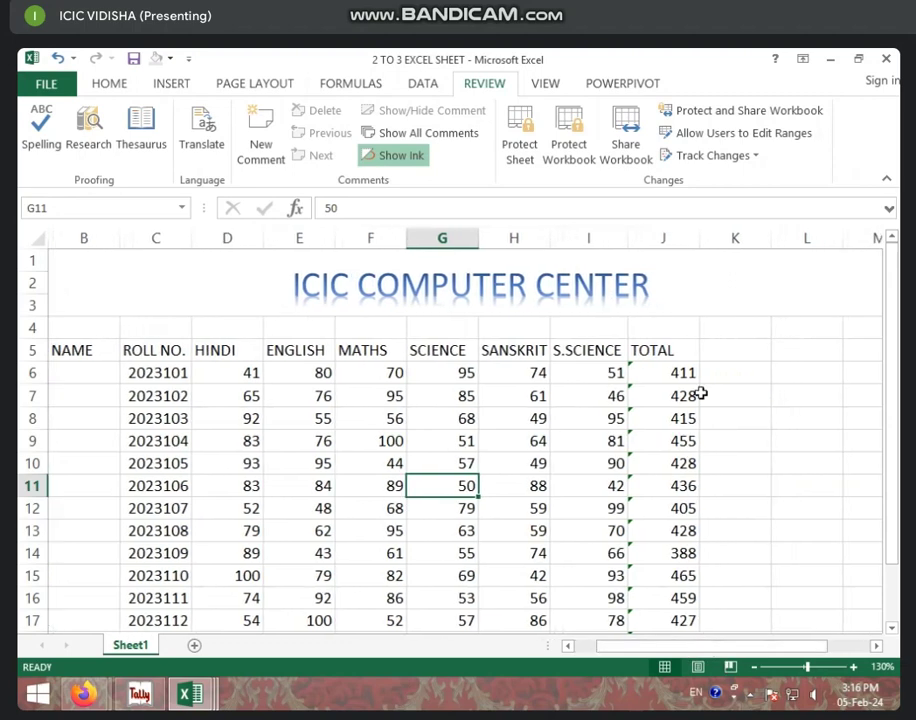
scroll(481, 470, "down", 1)
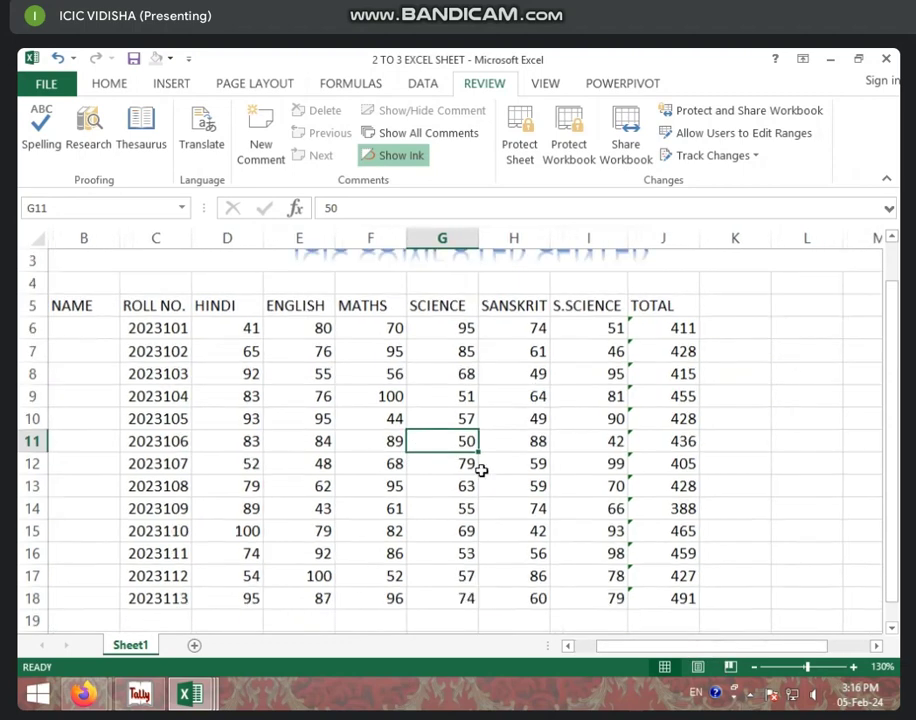
scroll(359, 469, "up", 1)
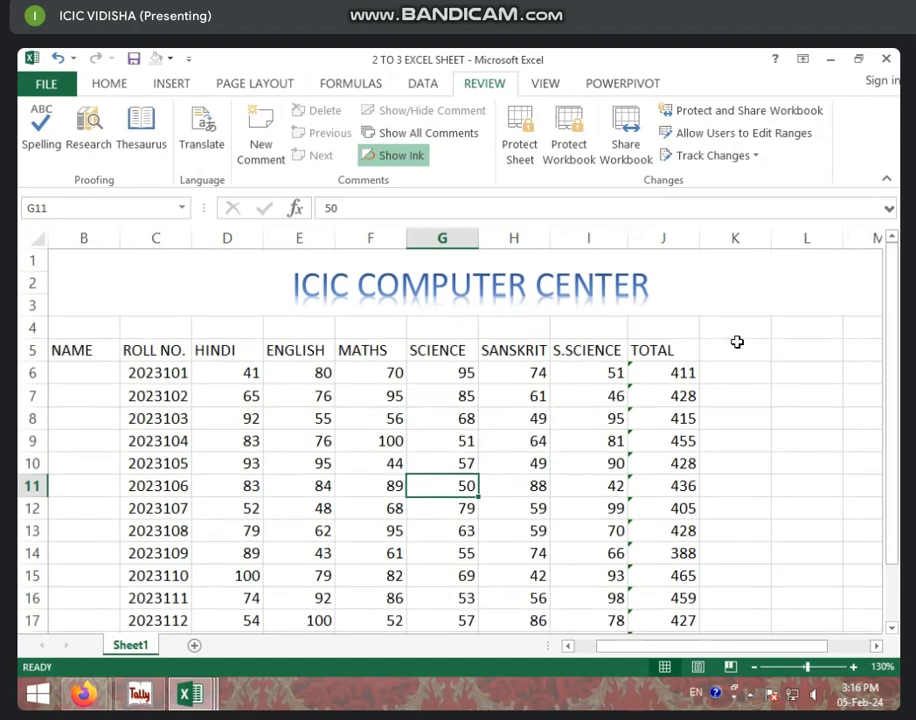
left_click(725, 352)
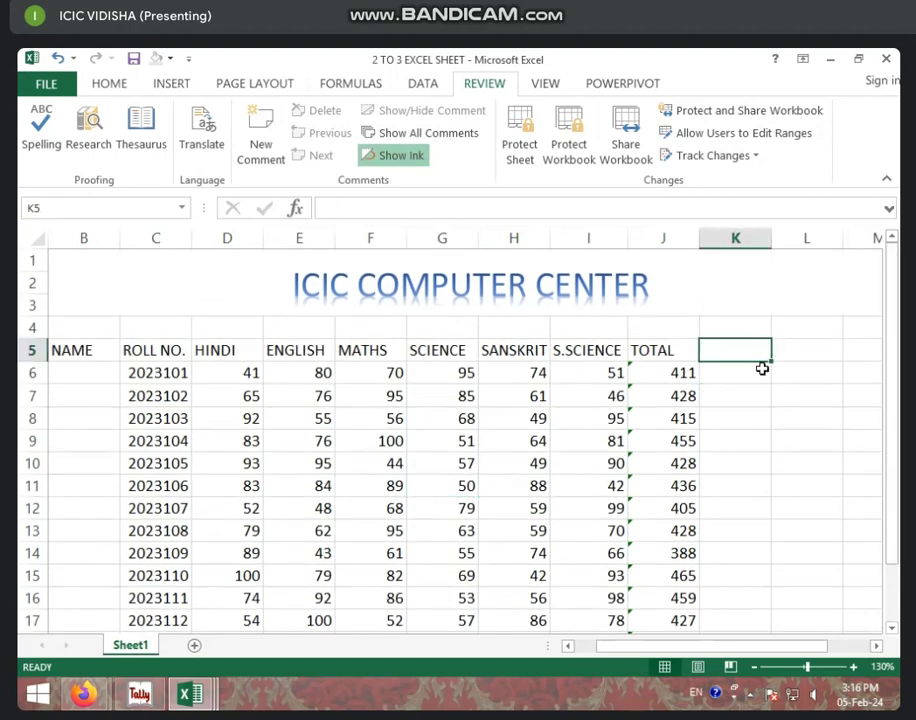